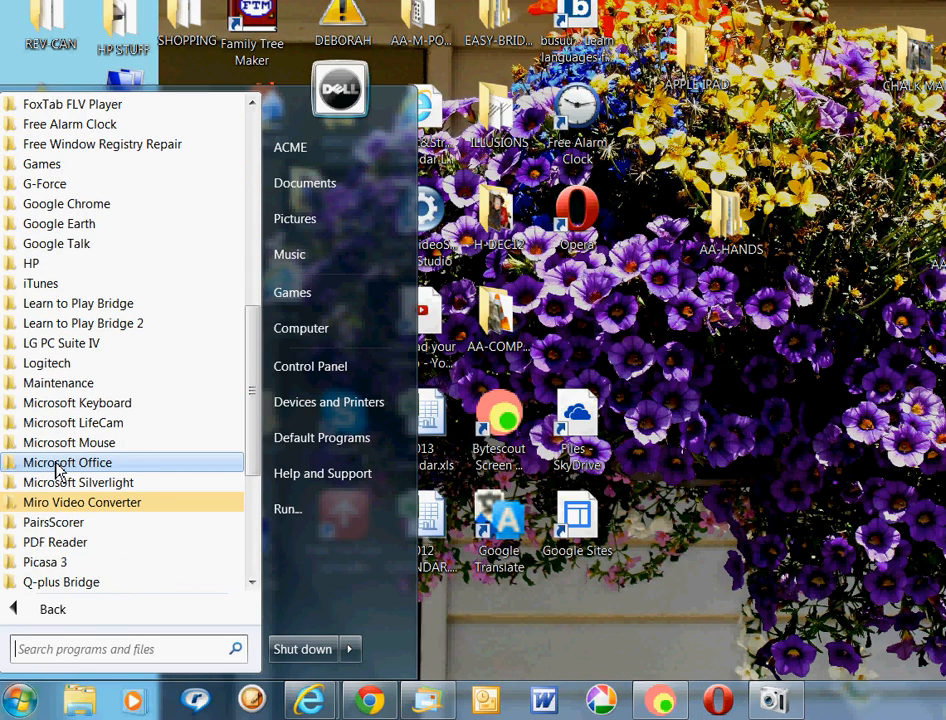
Launch Microsoft Office Excel 2003 from the Microsoft Office folder in the Start menu.
click(56, 464)
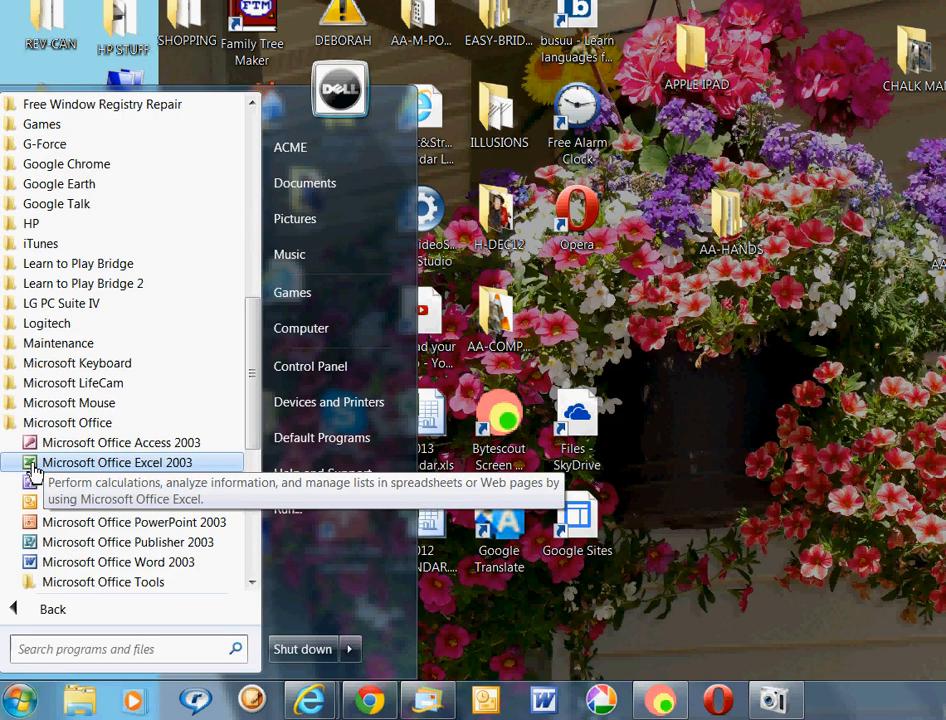
click(31, 470)
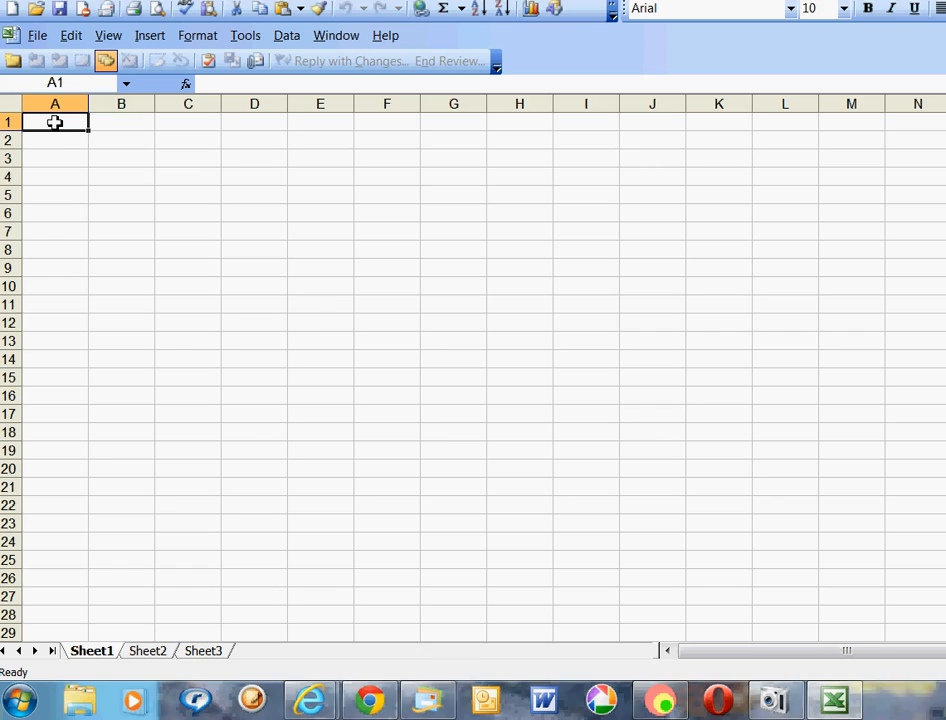
Move through cells A2, A3, B1, B2 and B3, then return to A1.
click(60, 140)
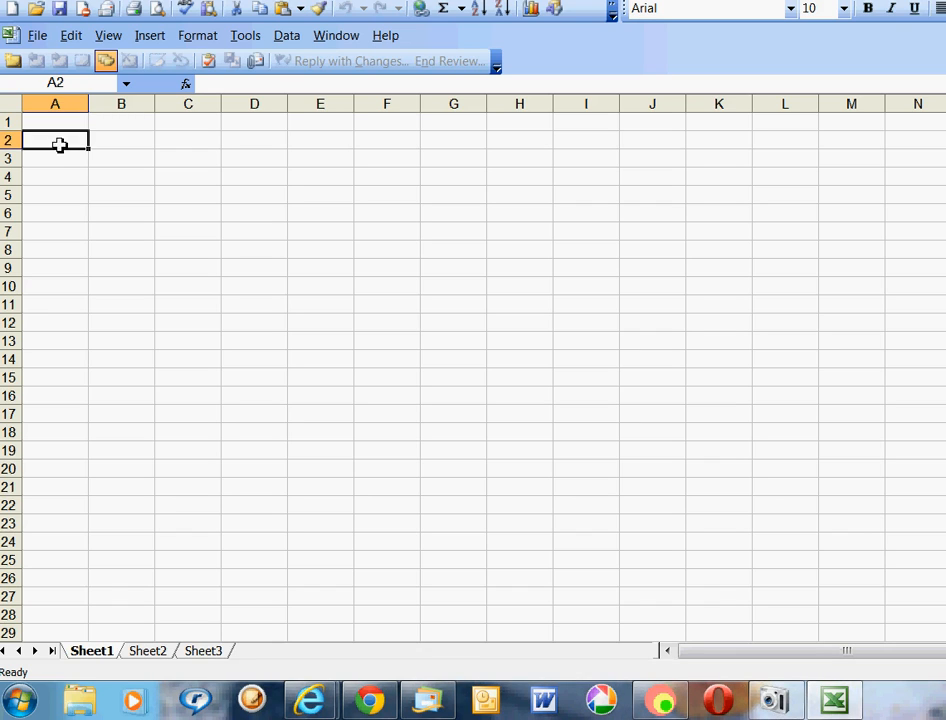
click(59, 163)
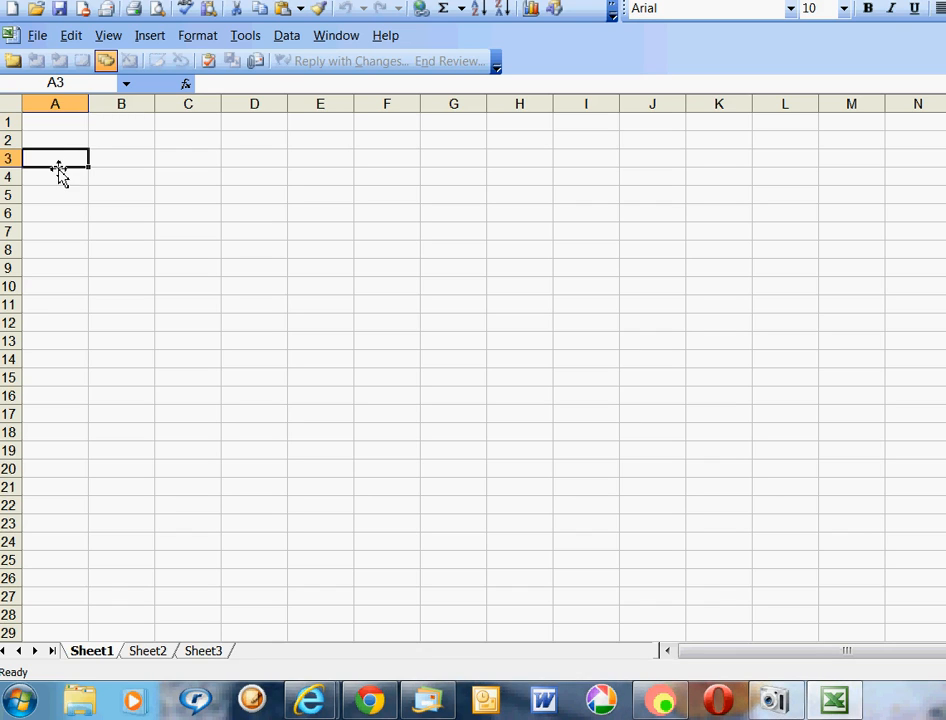
click(138, 124)
click(142, 145)
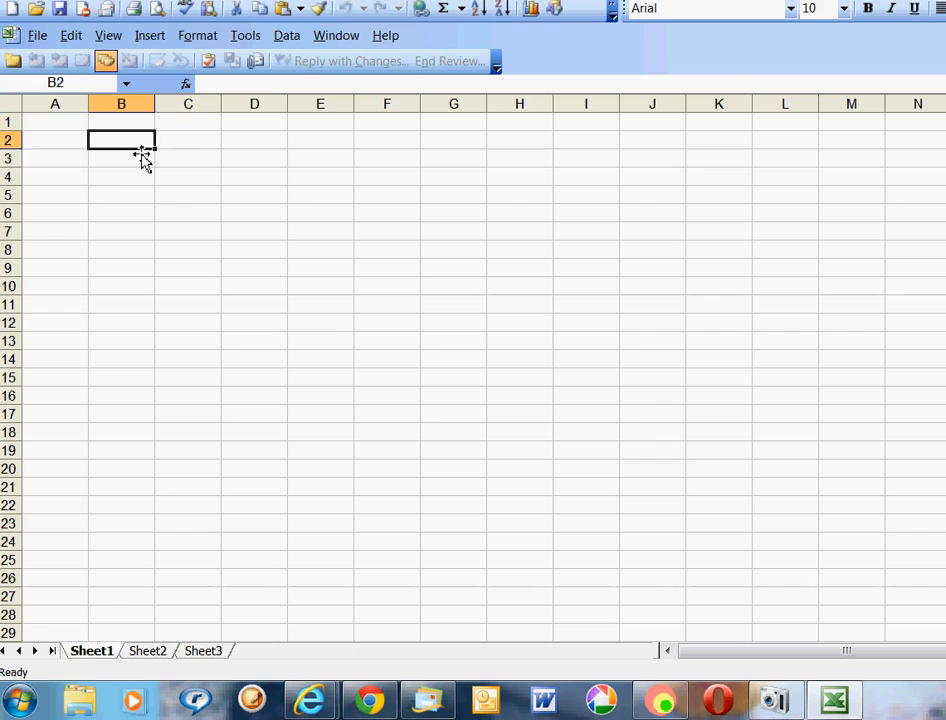
click(140, 164)
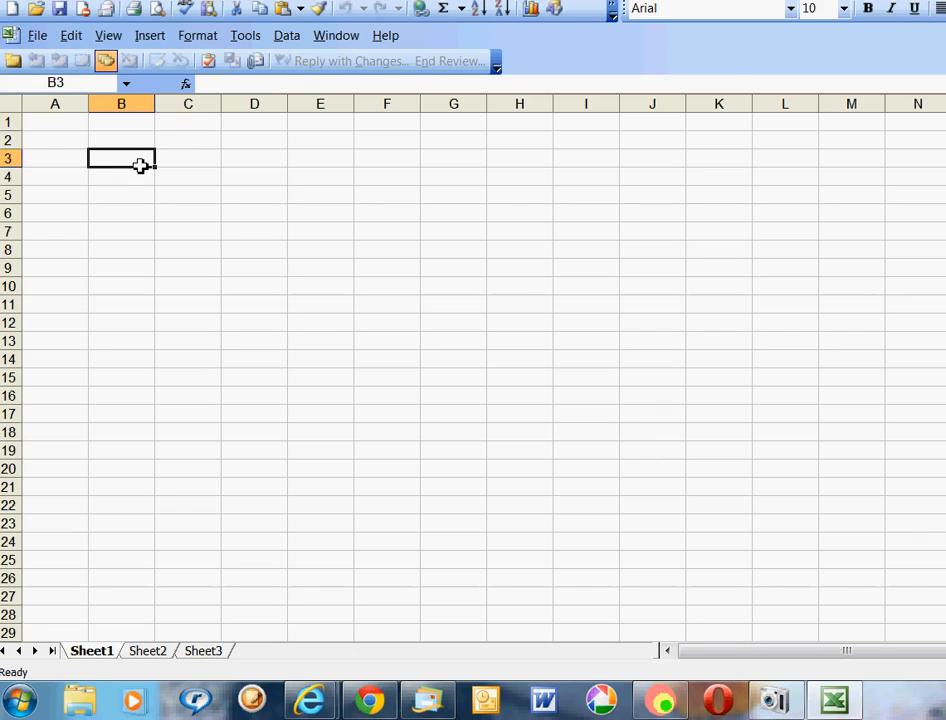
click(61, 124)
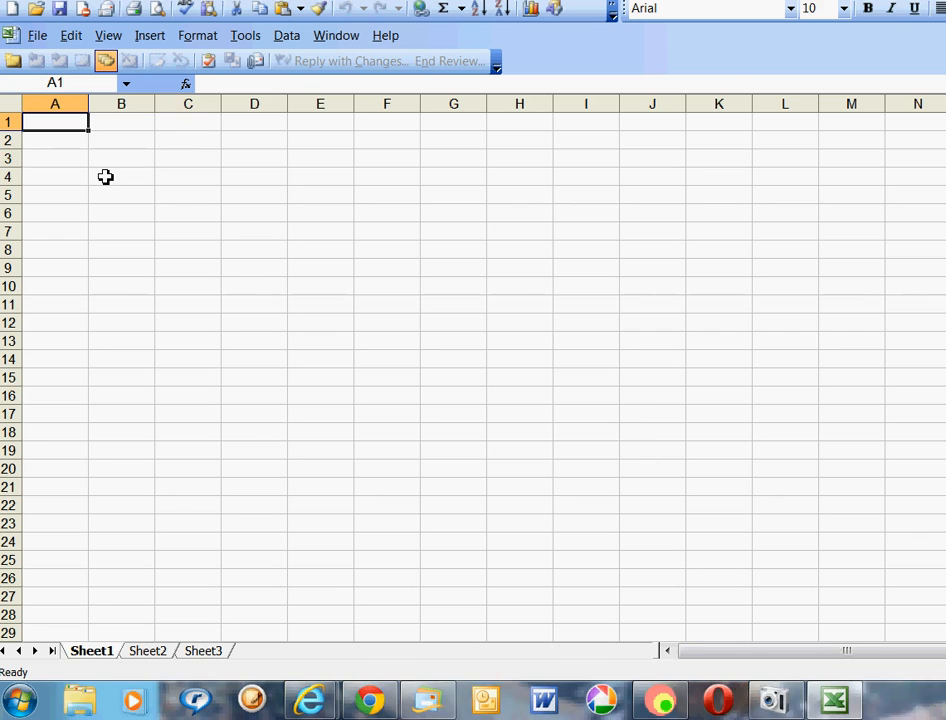
Enter the headings Last Name, First Name and Phone No. in A1, B1 and C1.
text(L)
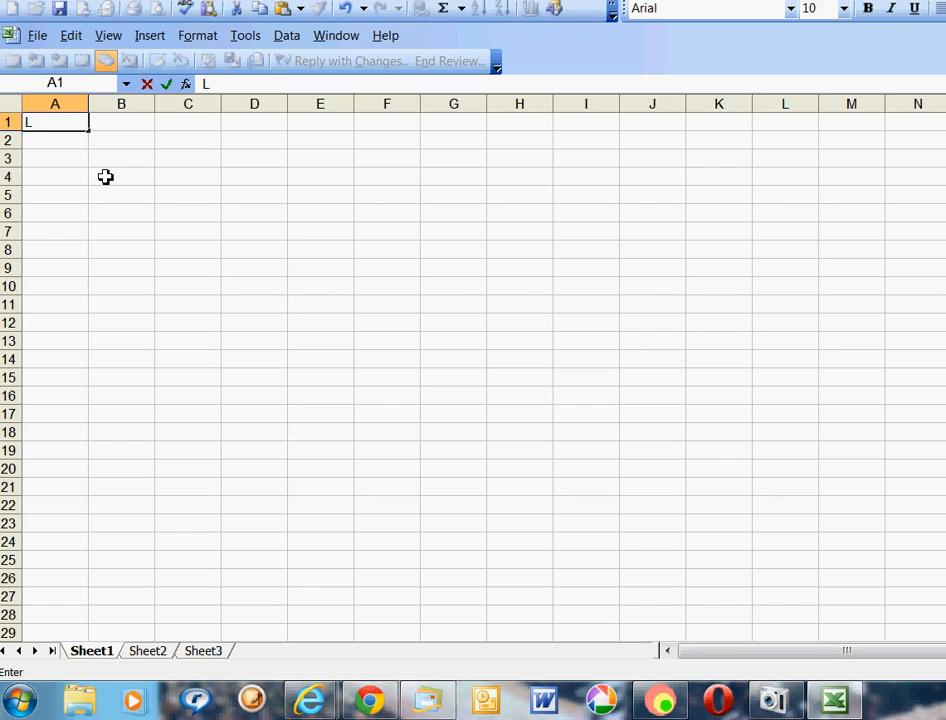
text(ast Name)
key(Tab)
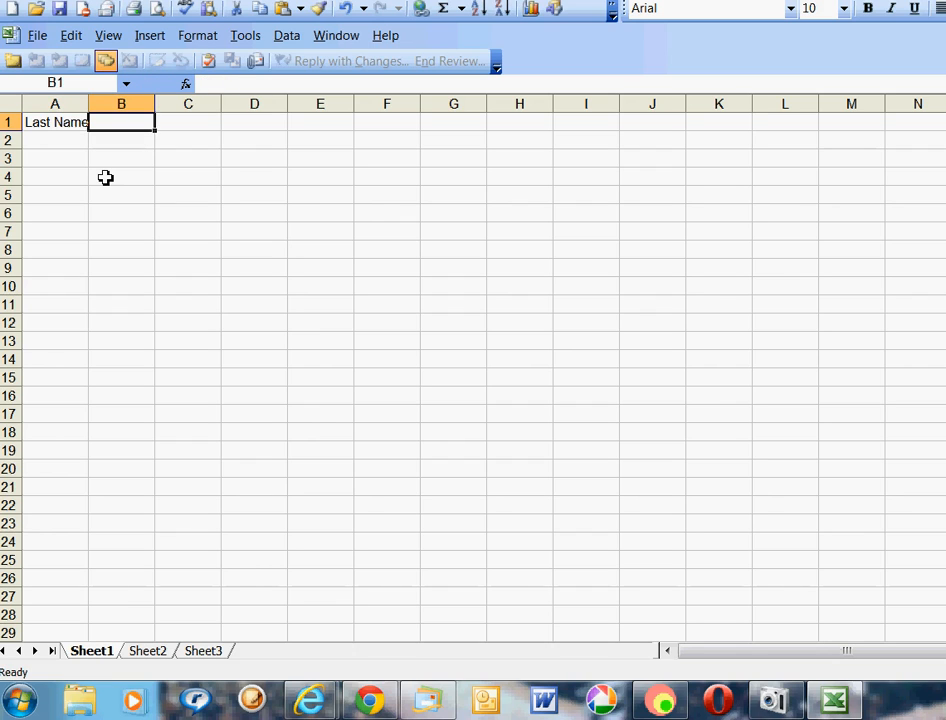
text(First Name)
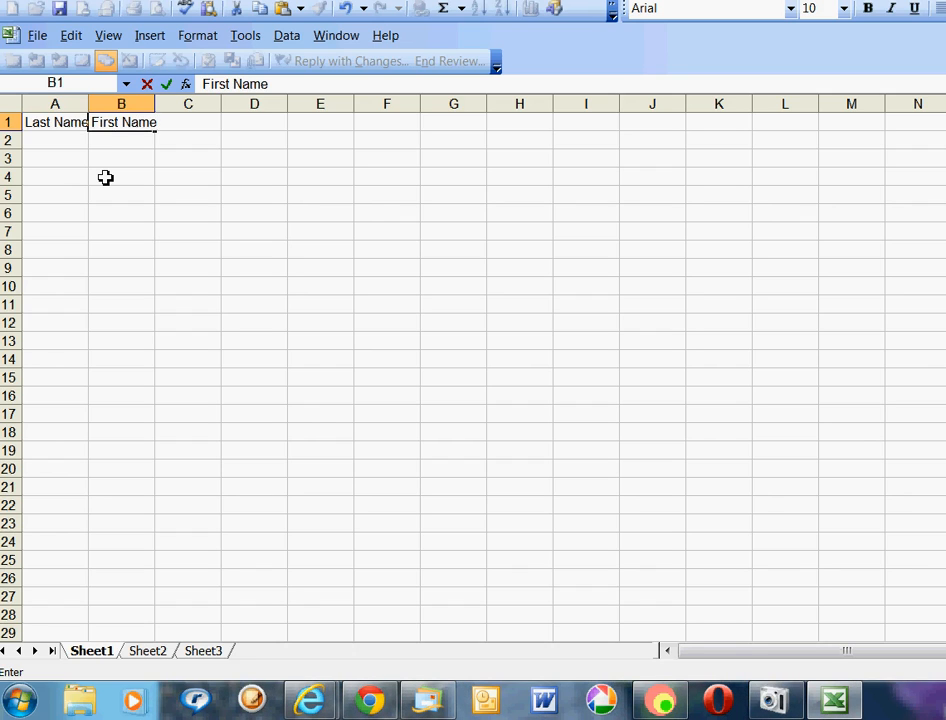
key(Tab)
text(Phone )
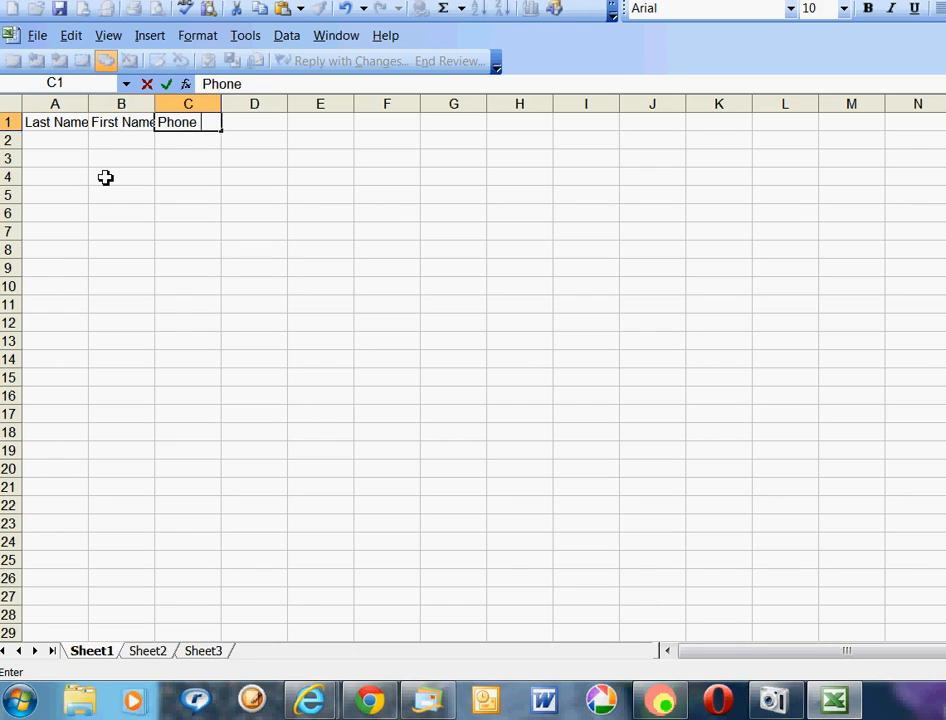
text(Nu)
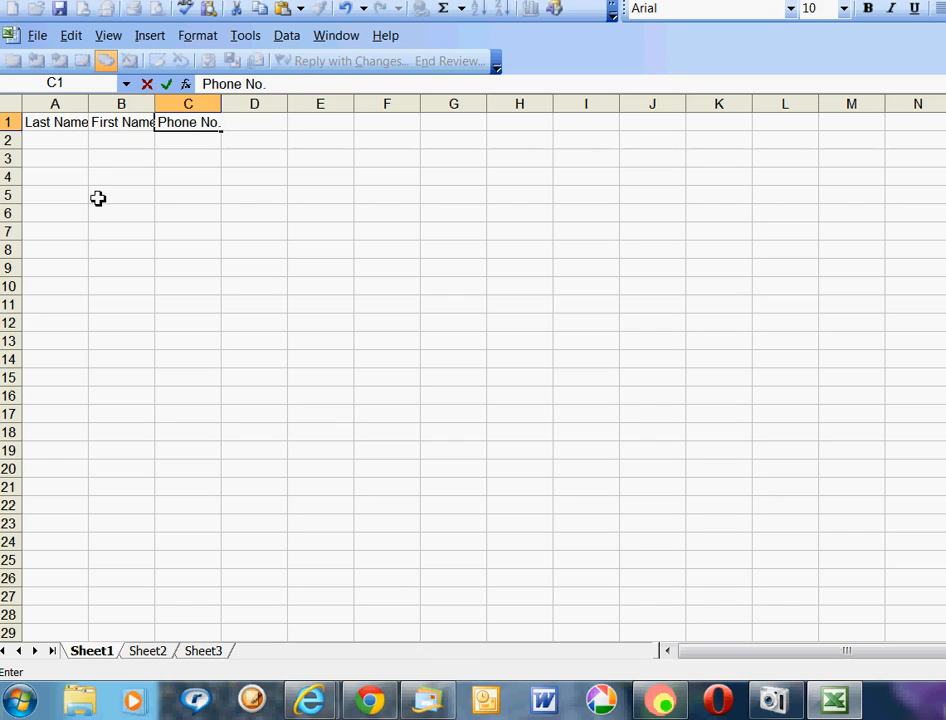
click(53, 153)
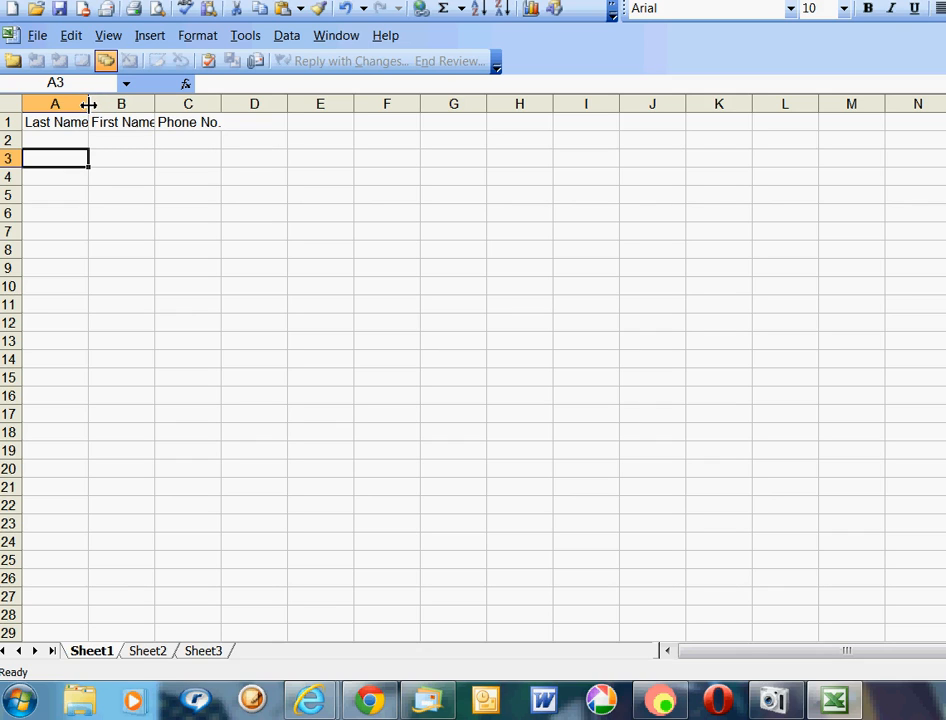
Widen columns A, B and C so the headings fit.
drag(89, 104, 115, 104)
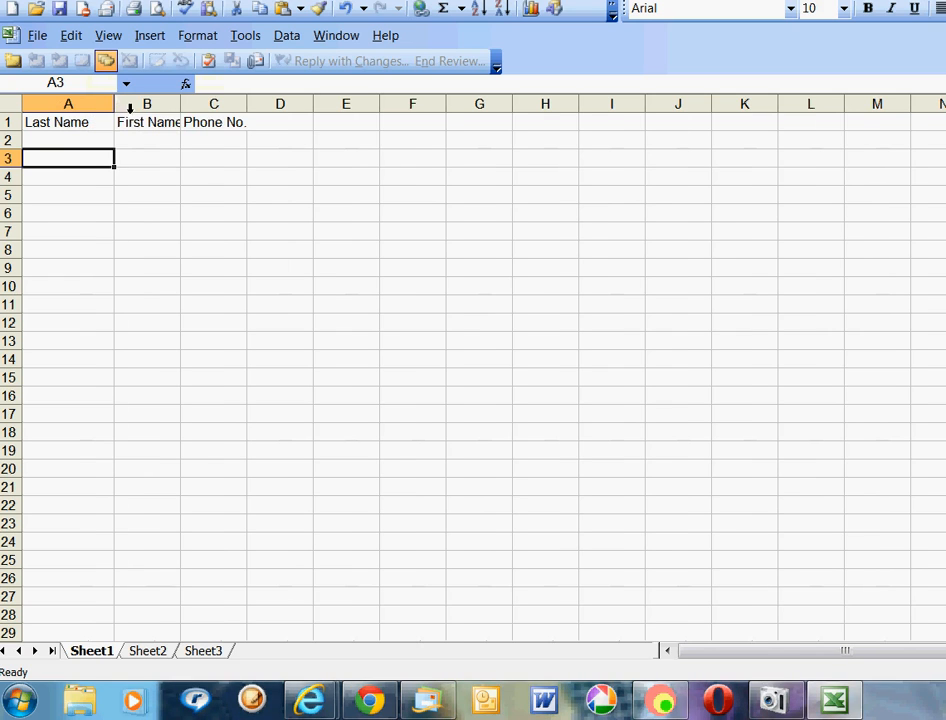
drag(180, 104, 217, 104)
drag(283, 104, 334, 104)
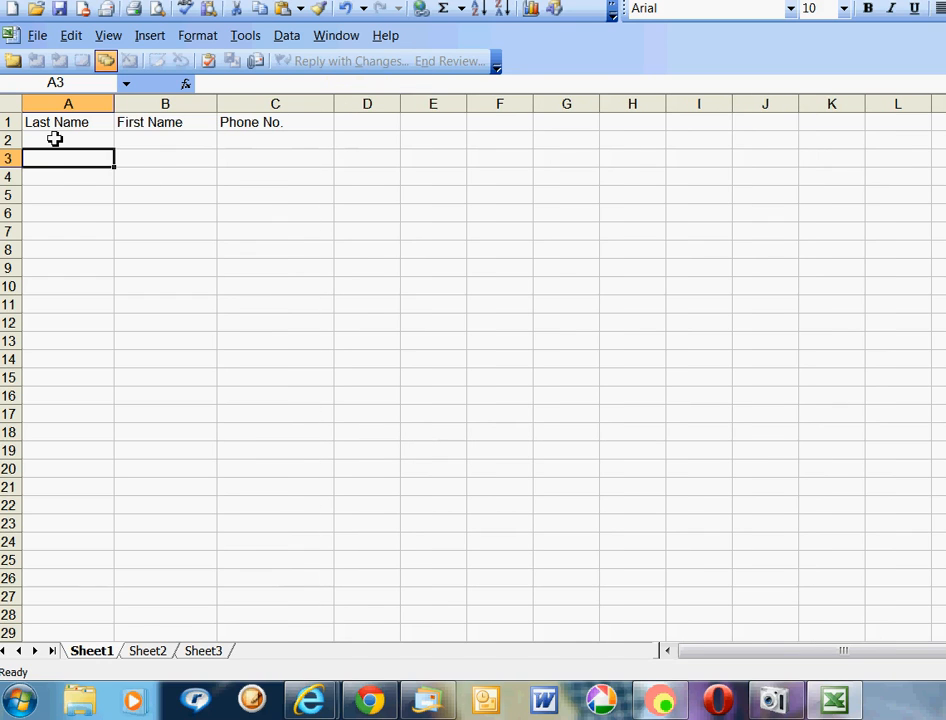
click(57, 139)
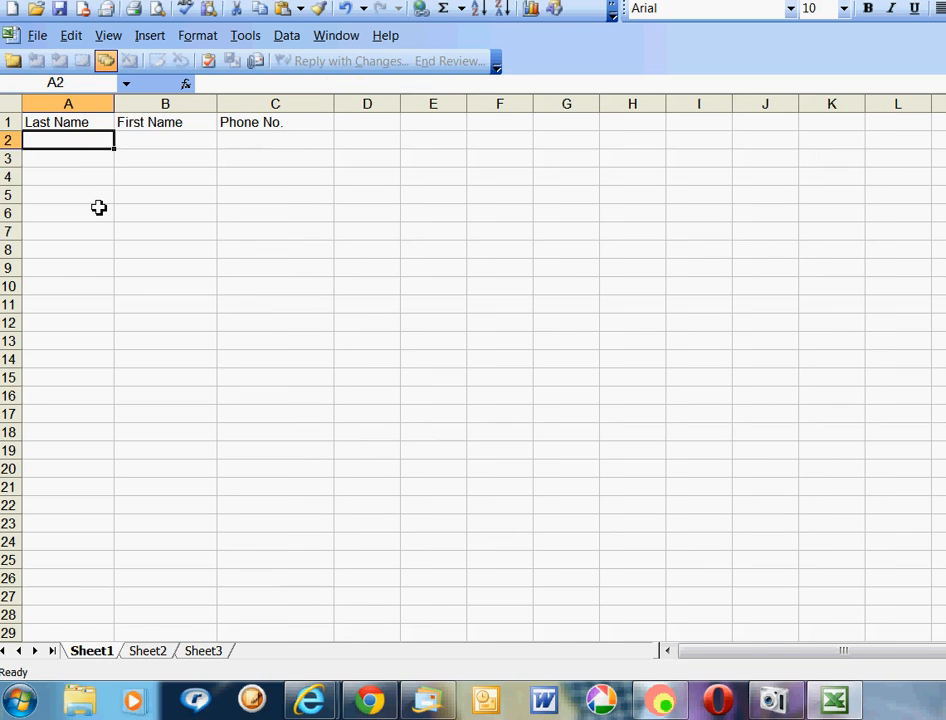
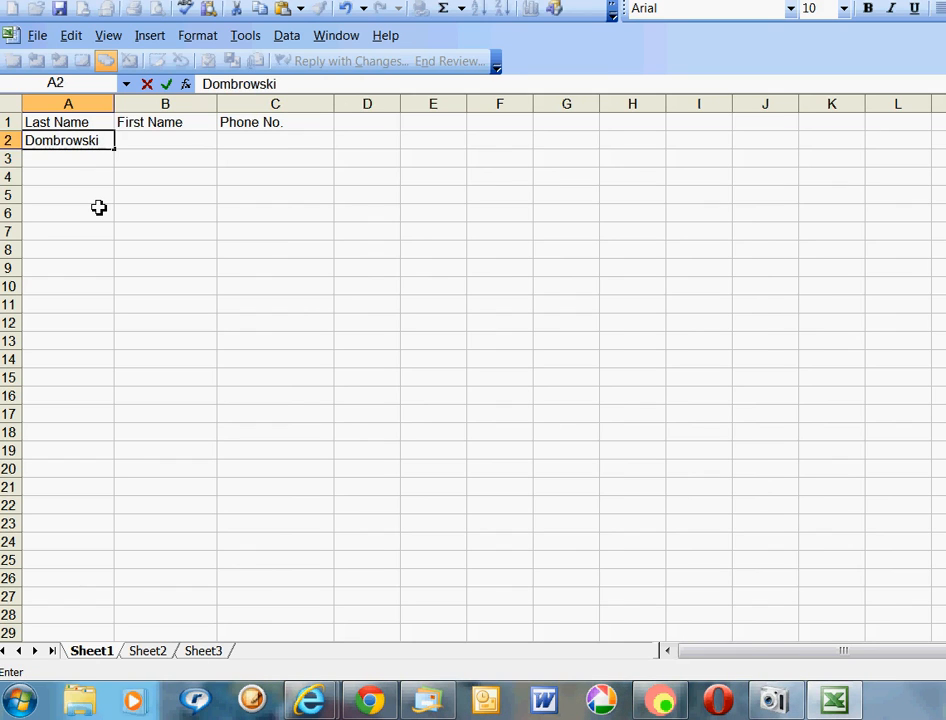
Enter the first contact's last name, first name and phone number in row 2.
key(Tab)
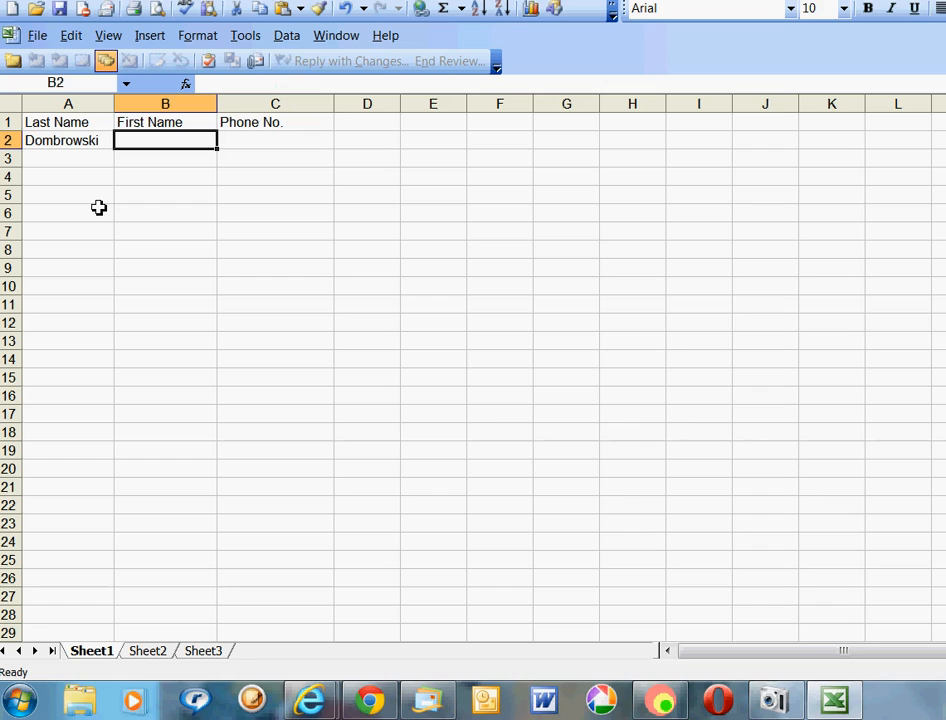
key(Tab)
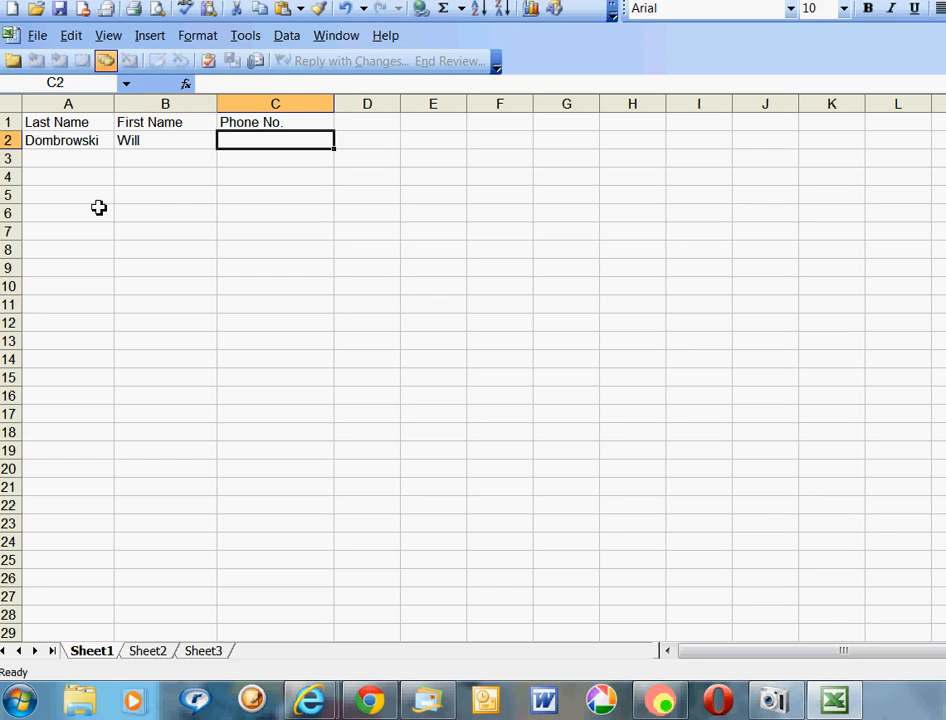
text(465-)
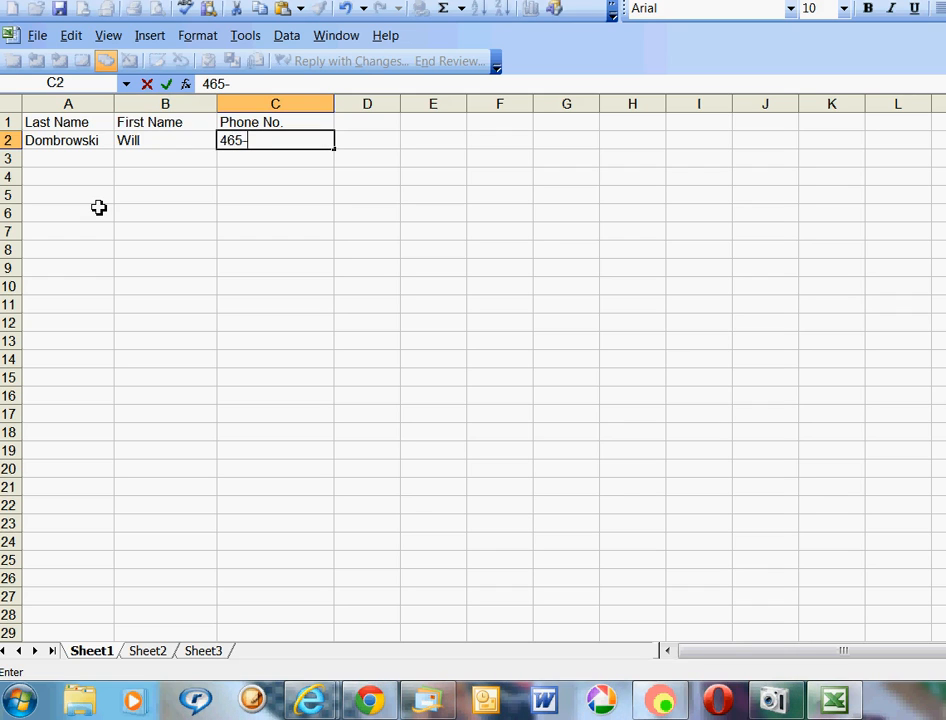
text(8974)
click(47, 166)
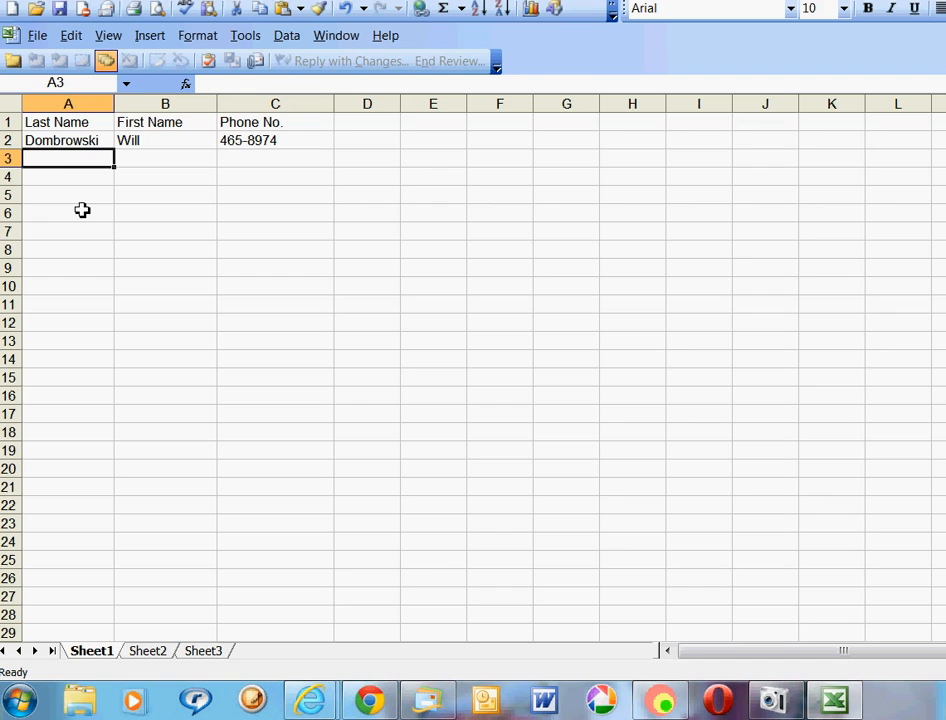
Enter the second contact's last name, first name and phone number in row 3.
key(Tab)
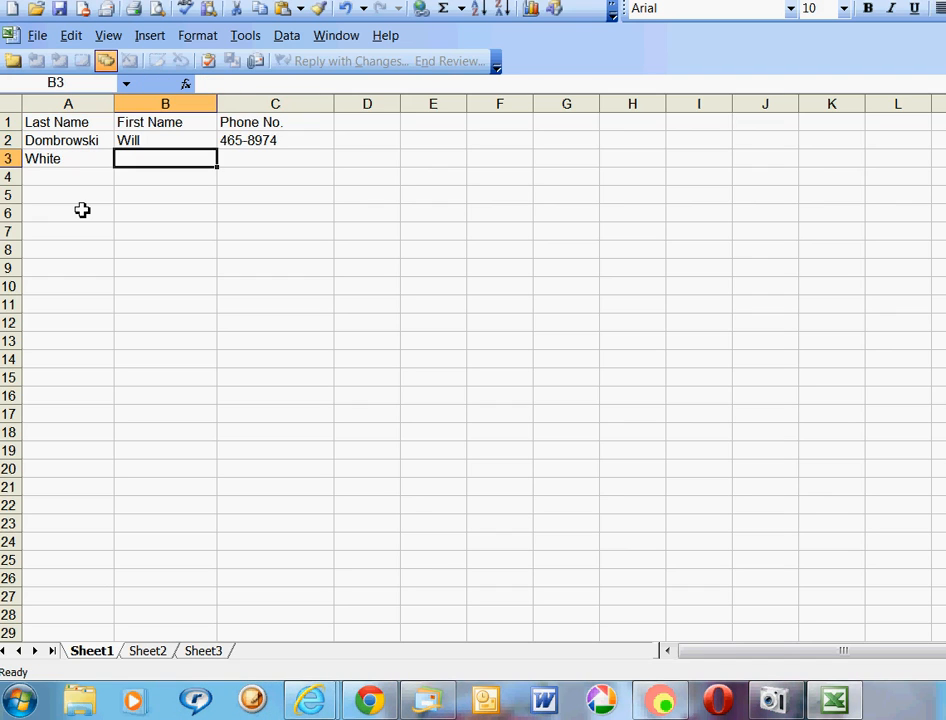
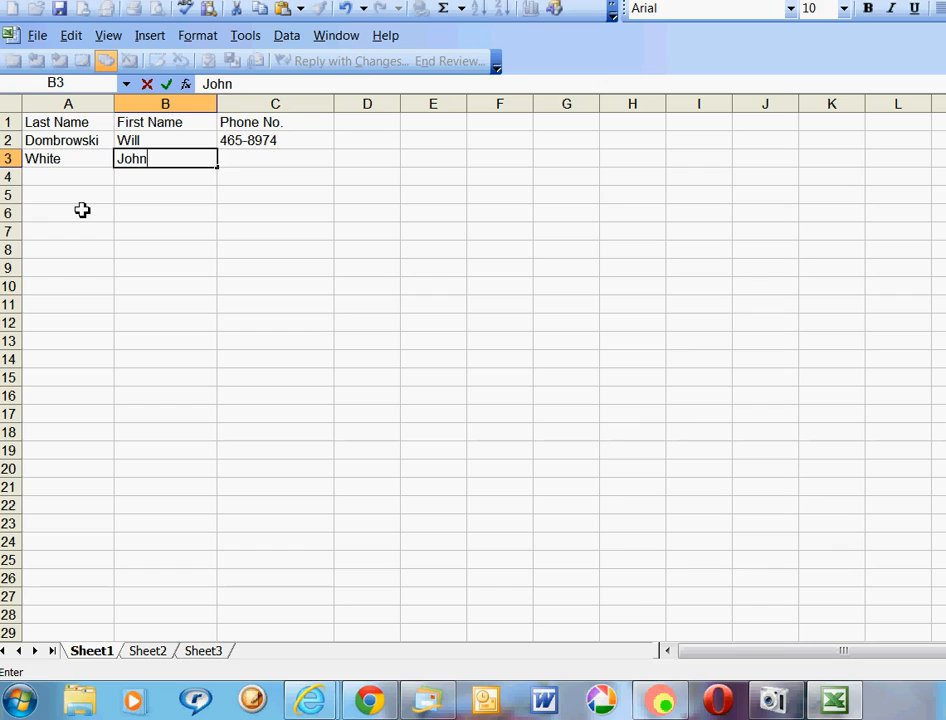
key(Tab)
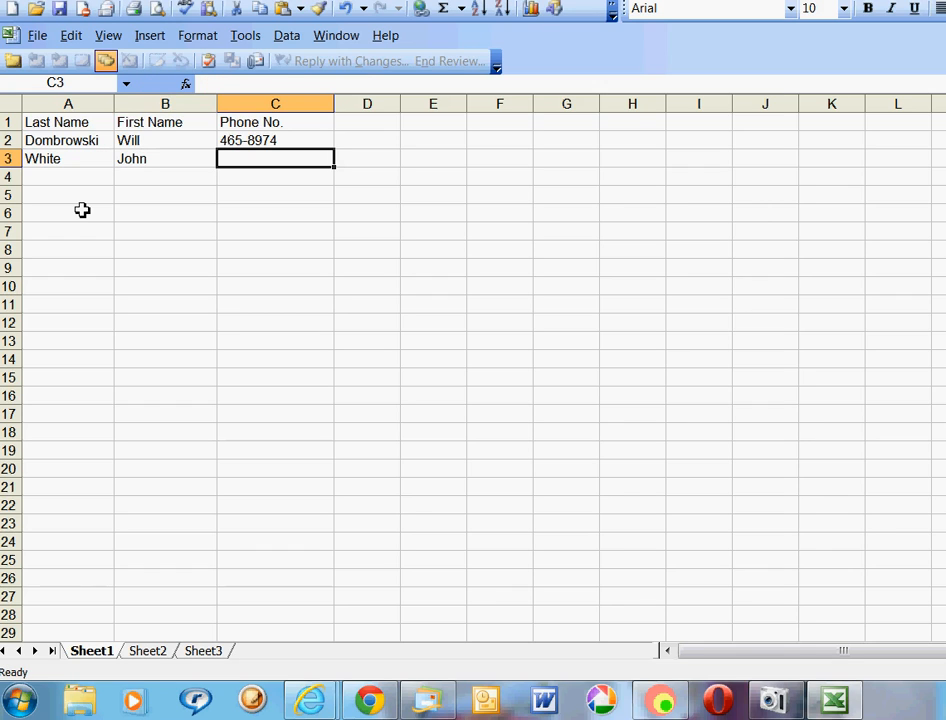
text(467-)
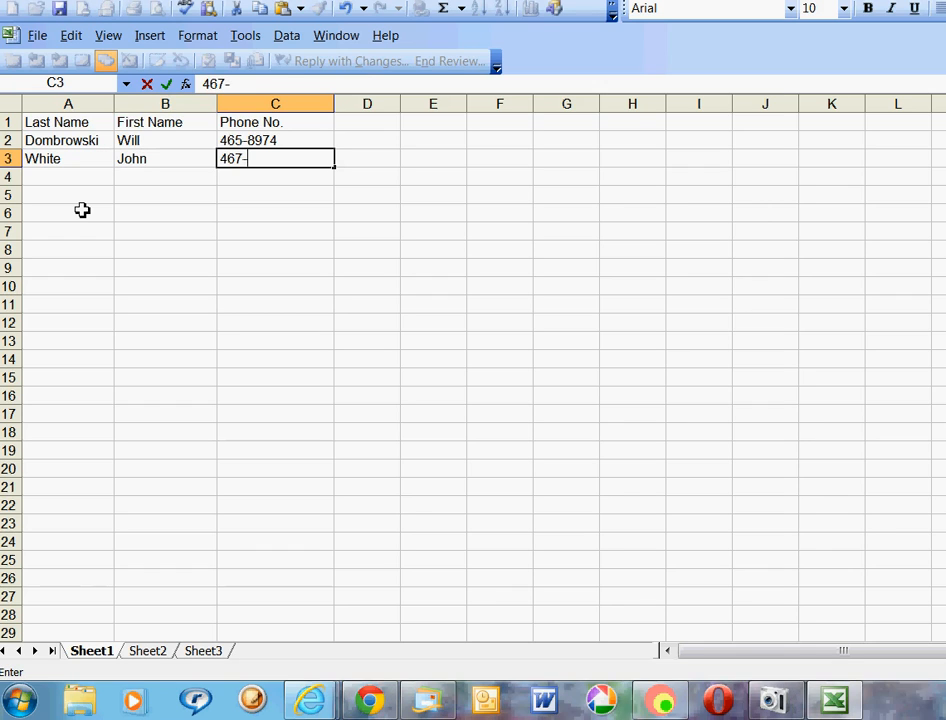
text(9844)
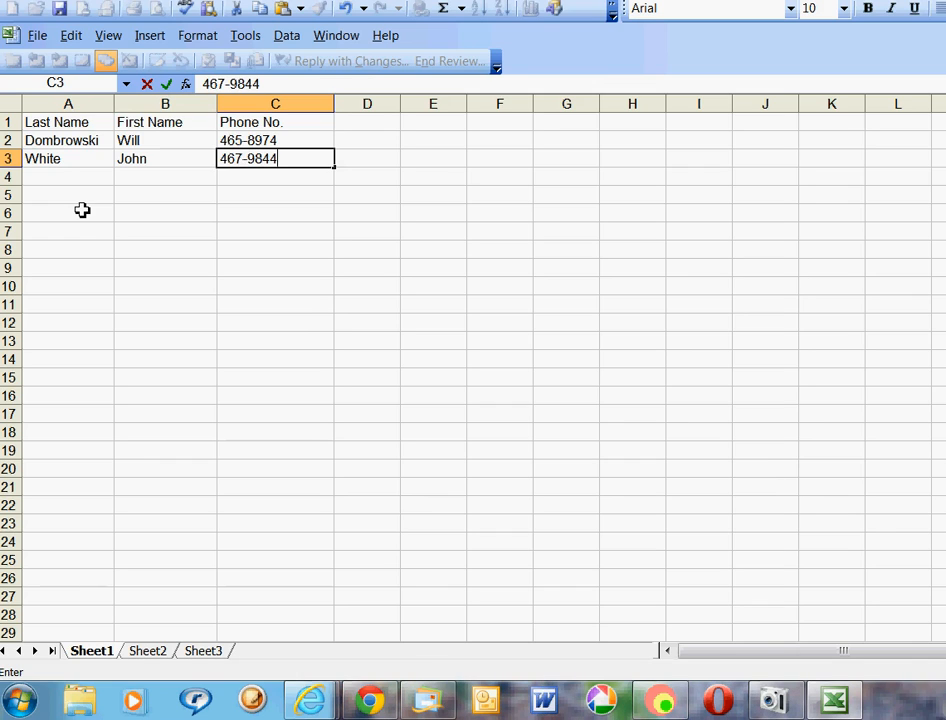
click(46, 190)
Enter the third contact's last name, first name and phone number in row 4.
click(48, 179)
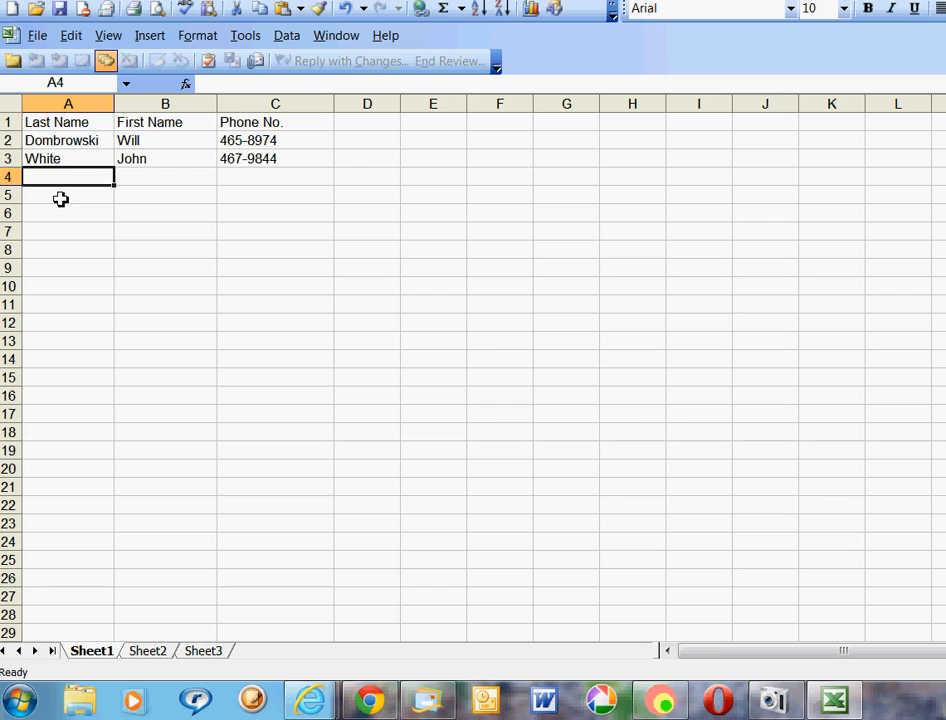
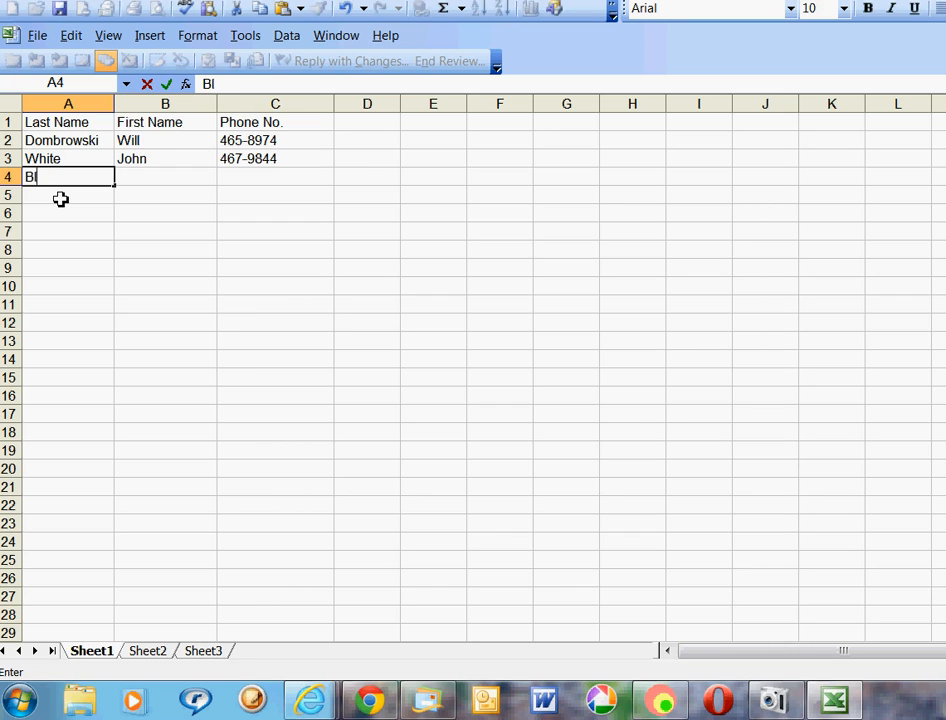
key(Tab)
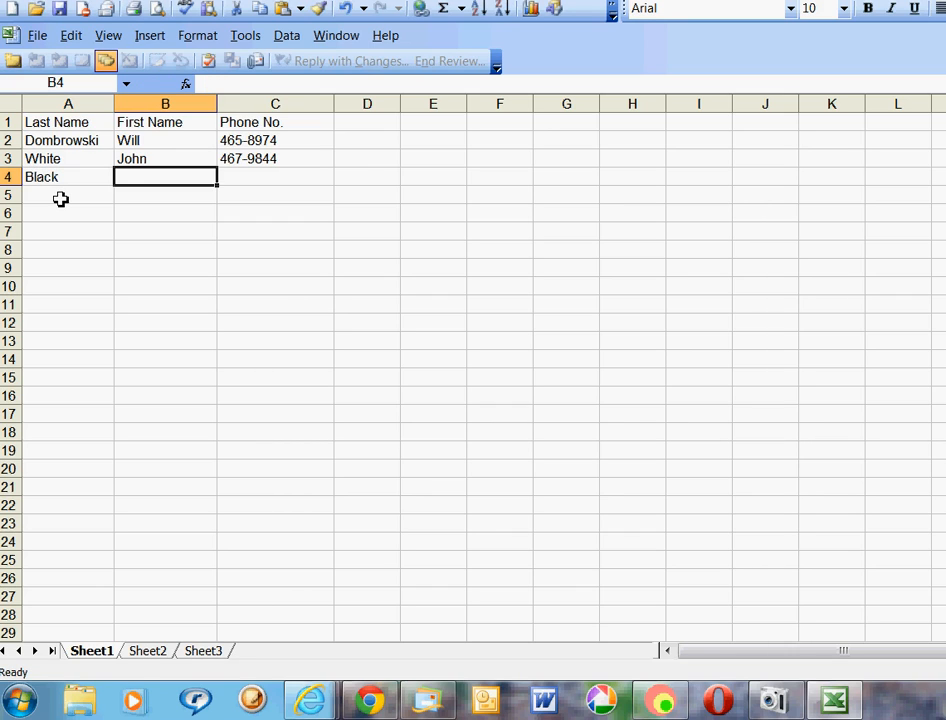
key(Tab)
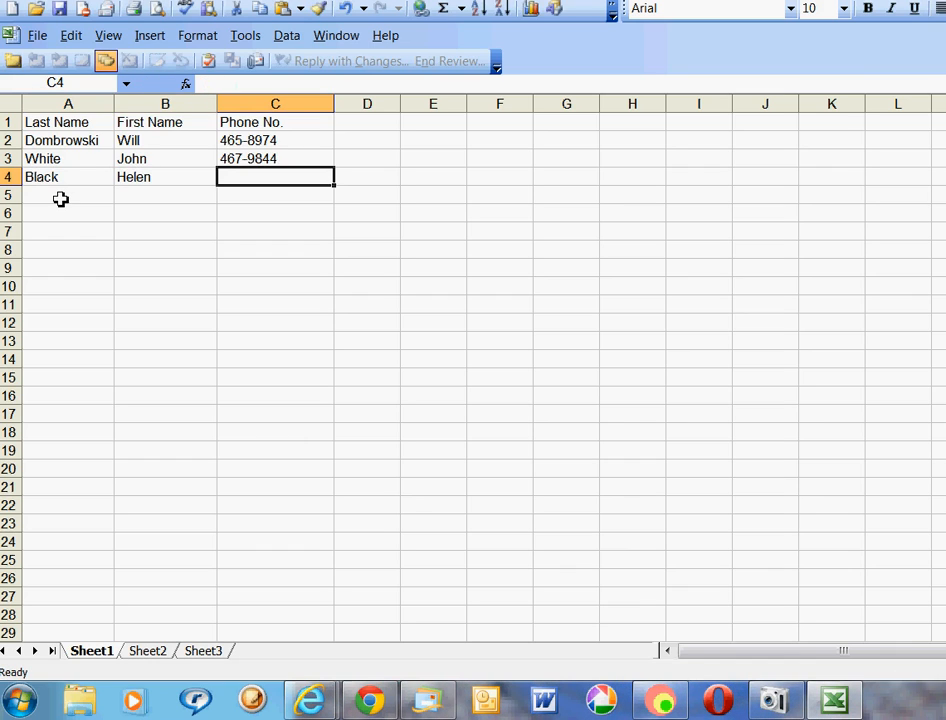
text(46)
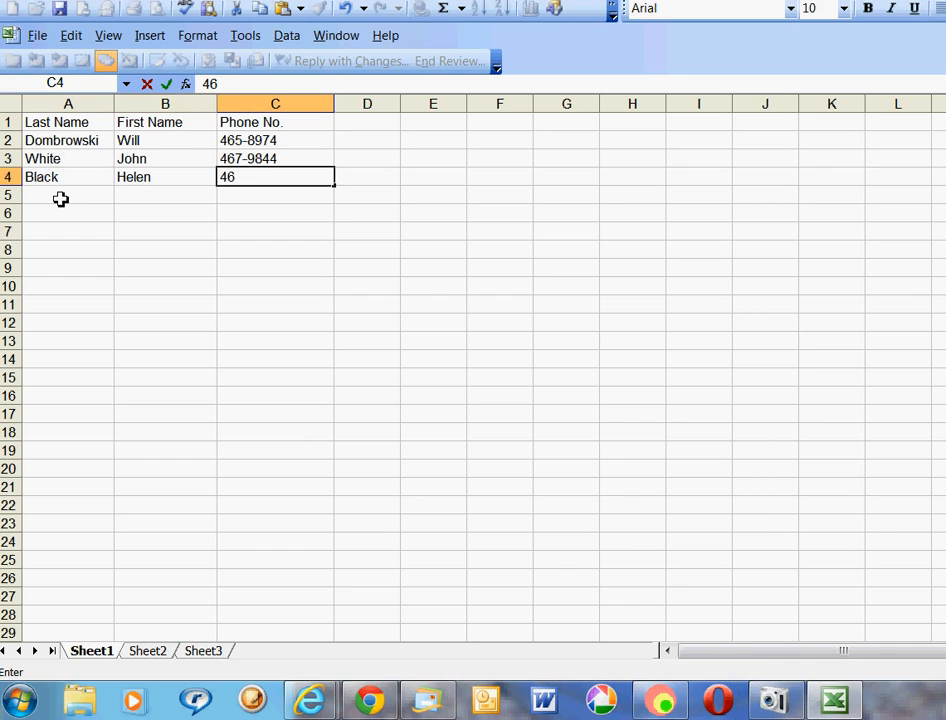
text(6-4567)
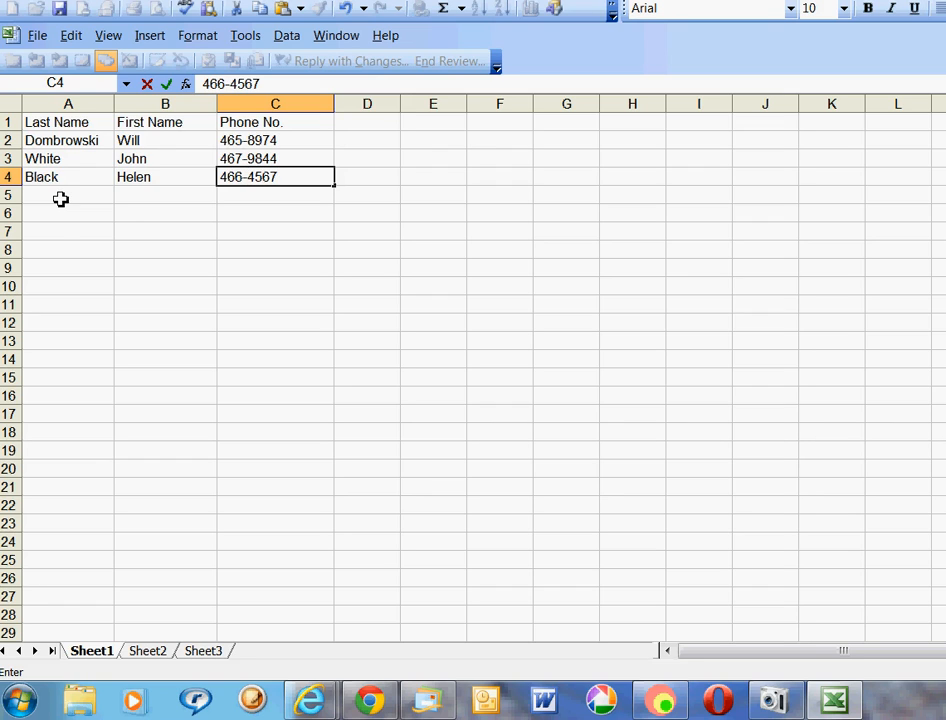
click(104, 219)
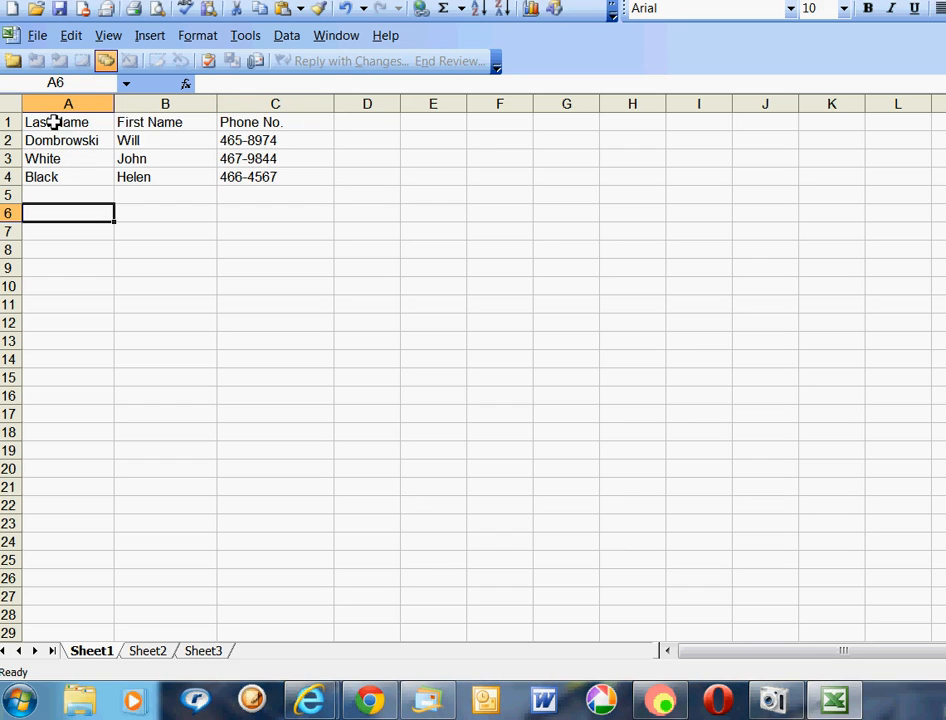
Select the contact list starting at A1 and make it bold.
drag(57, 122, 680, 612)
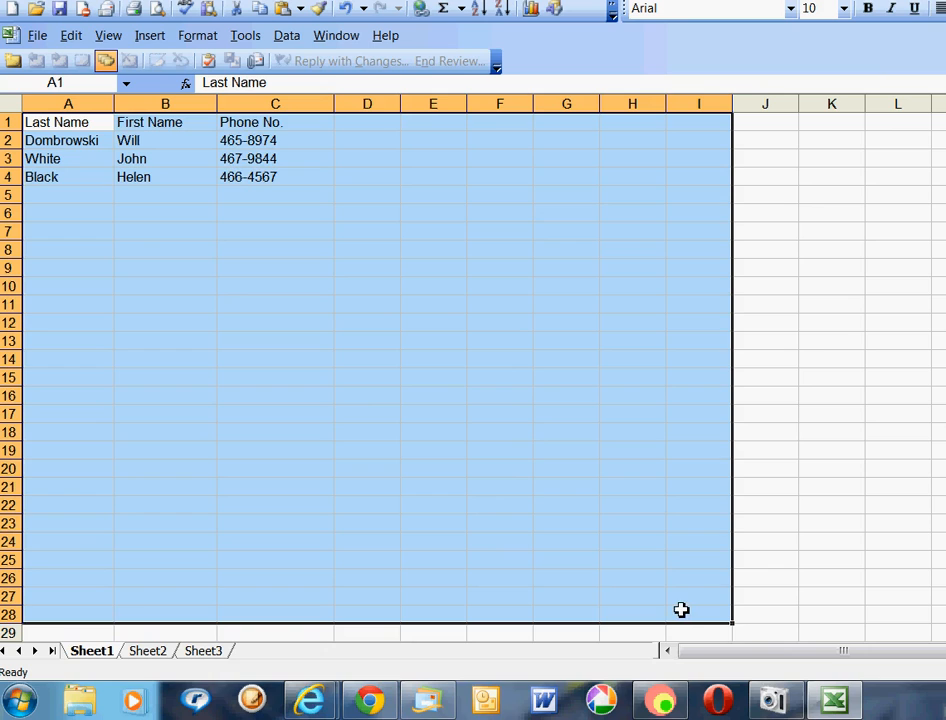
click(869, 10)
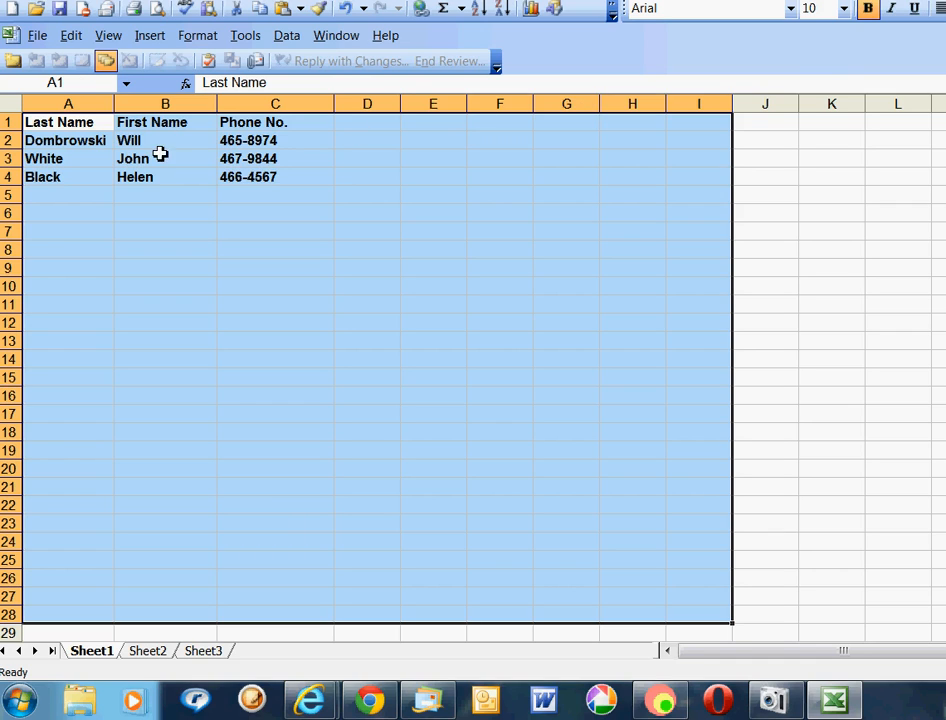
Change the selected contact list to 14-point Arial Black.
click(844, 10)
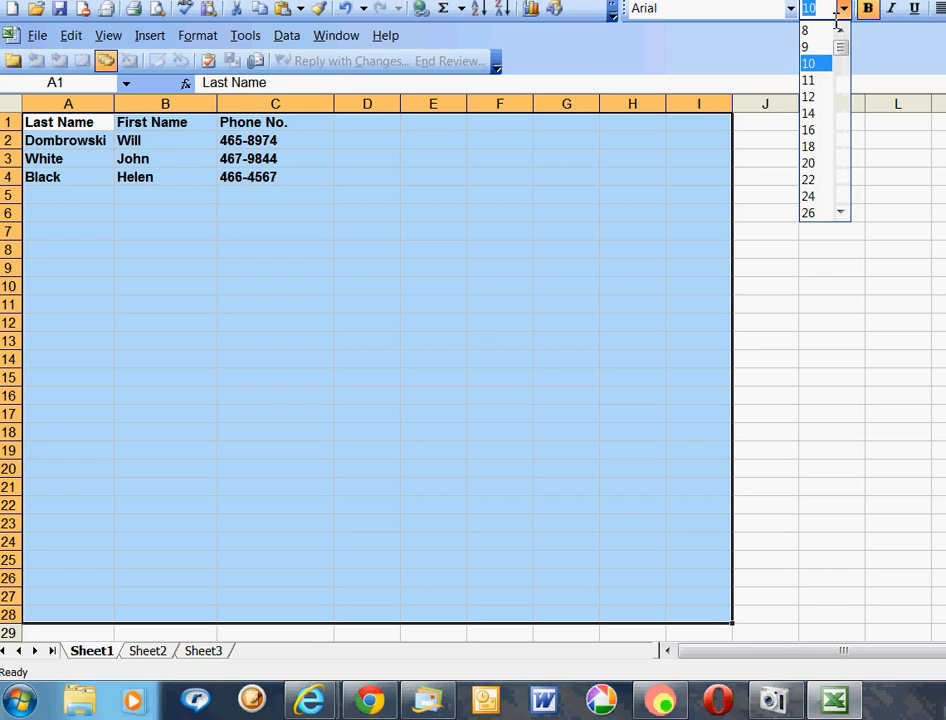
click(812, 124)
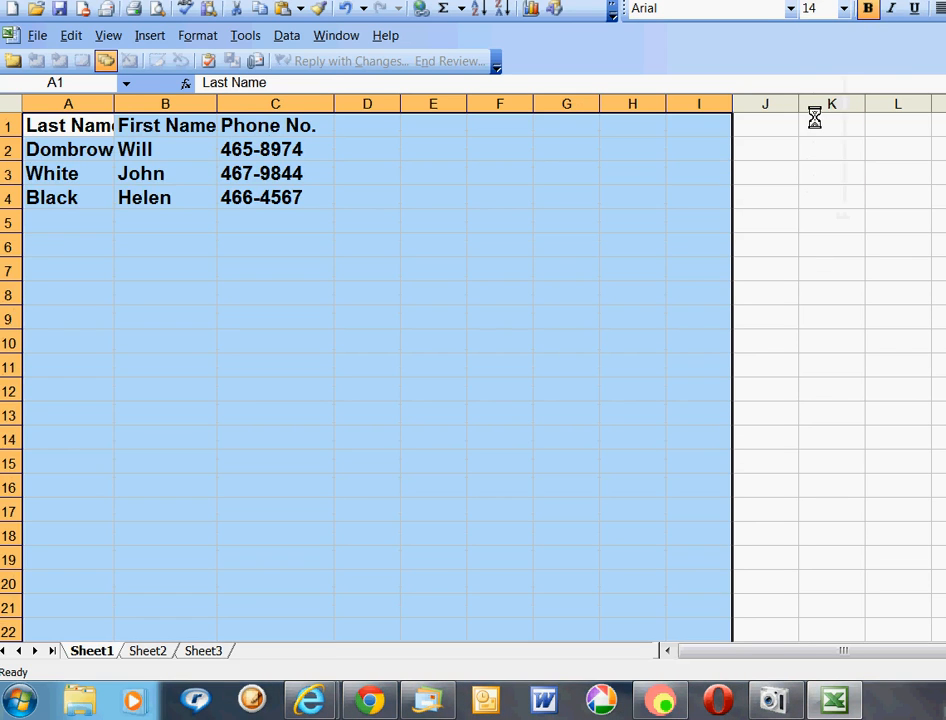
click(790, 8)
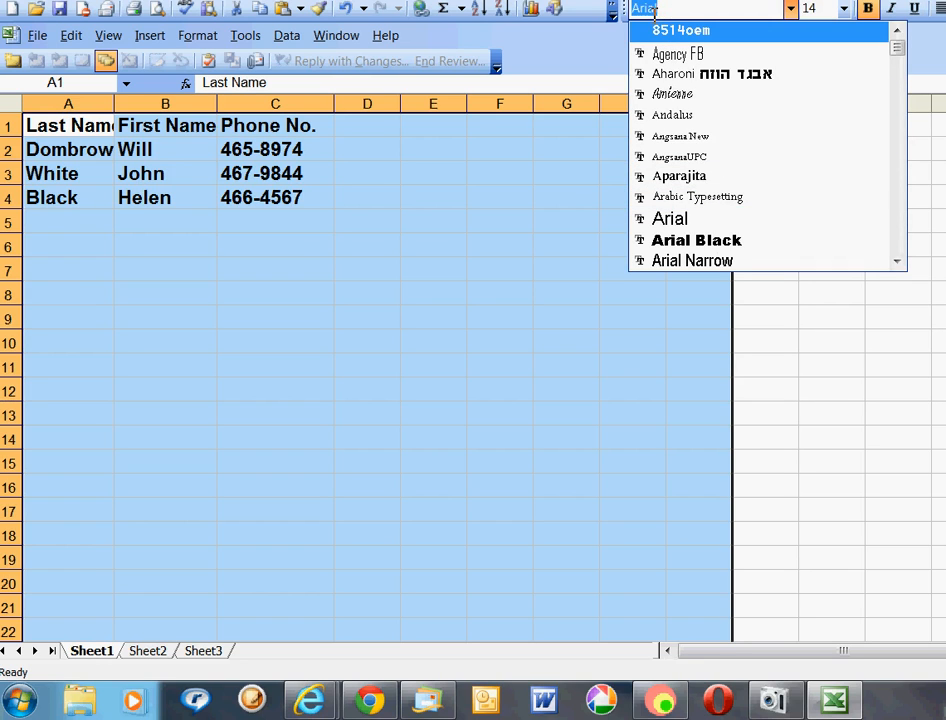
click(710, 240)
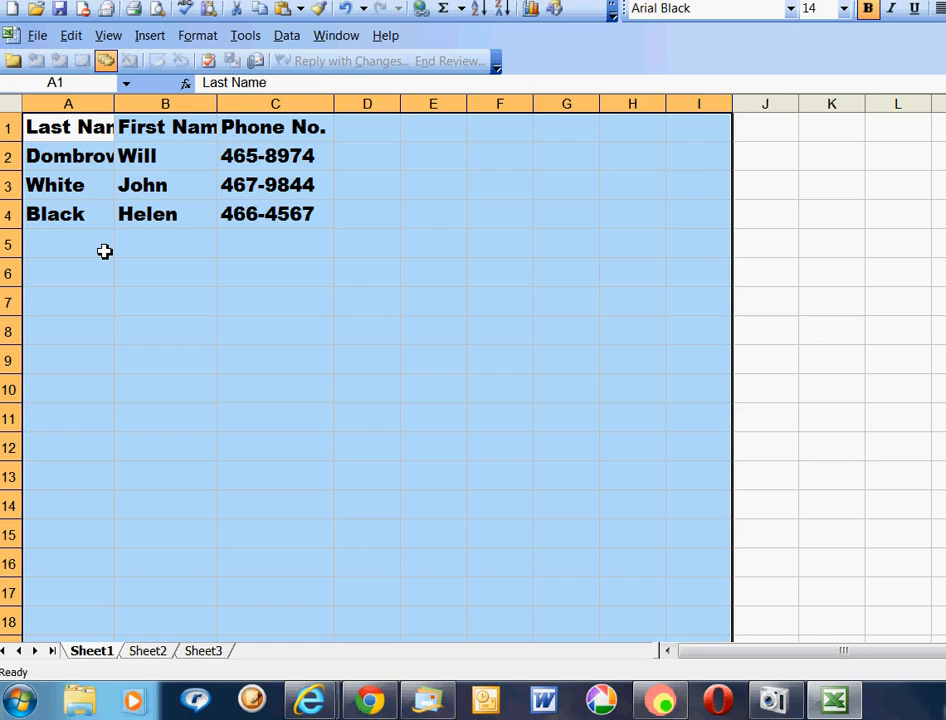
click(104, 251)
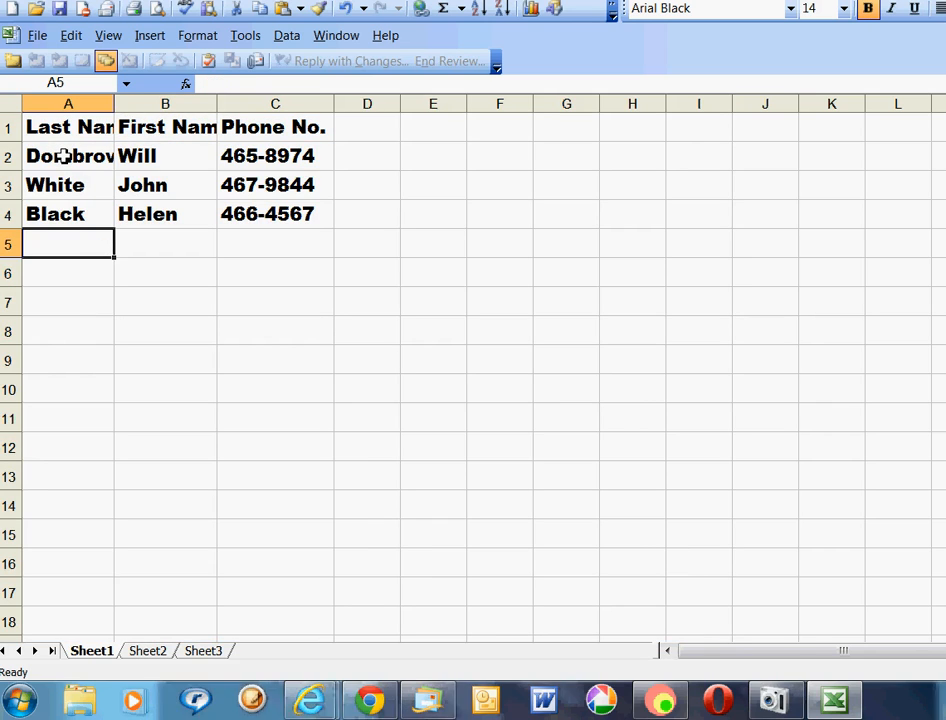
Widen columns A, B and C further to fit the enlarged Arial Black text.
drag(115, 109, 155, 111)
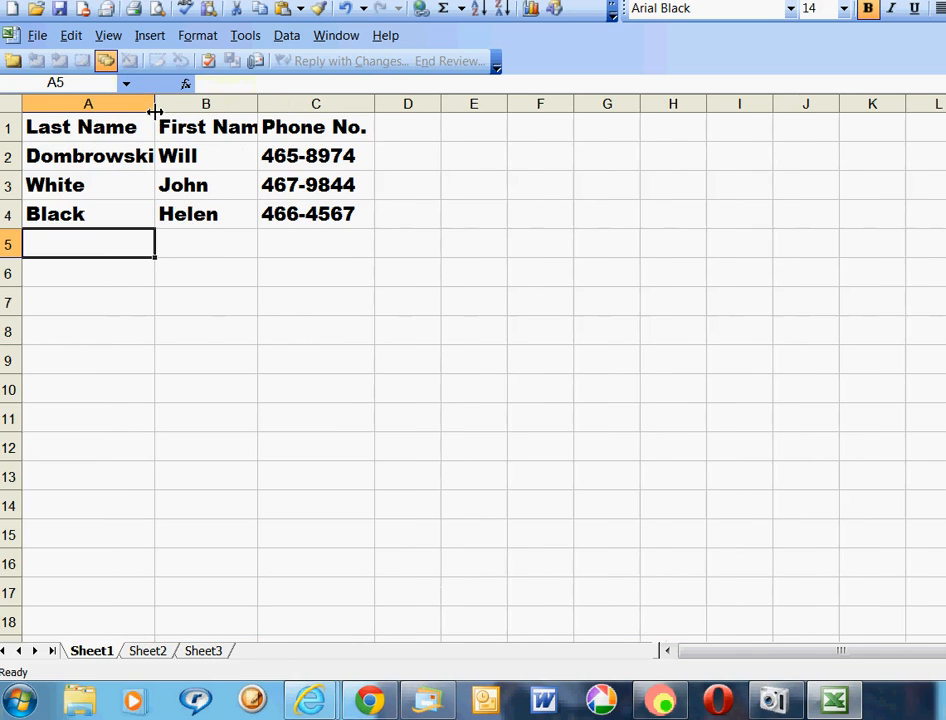
drag(259, 104, 300, 105)
drag(417, 107, 447, 108)
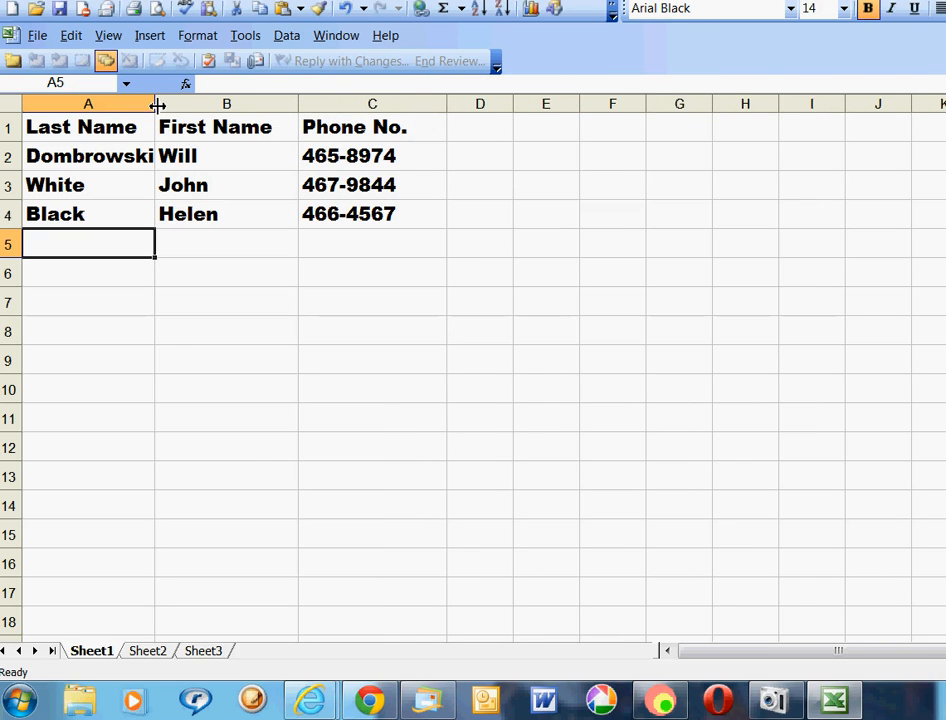
drag(157, 105, 183, 106)
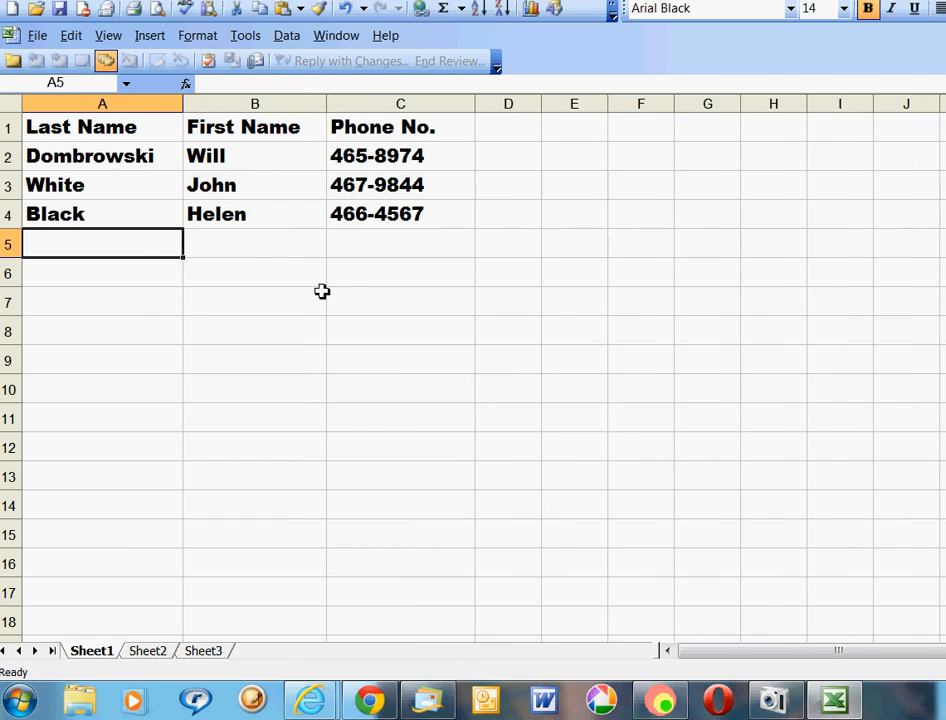
click(352, 302)
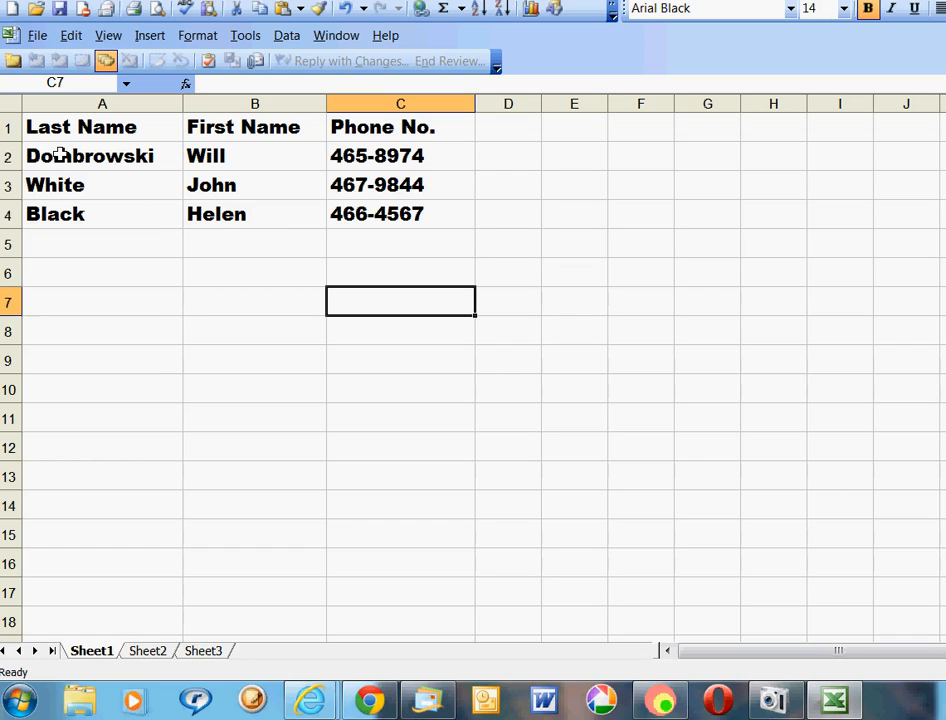
Sort rows A2:C4 ascending by column A with Data > Sort.
drag(60, 155, 440, 214)
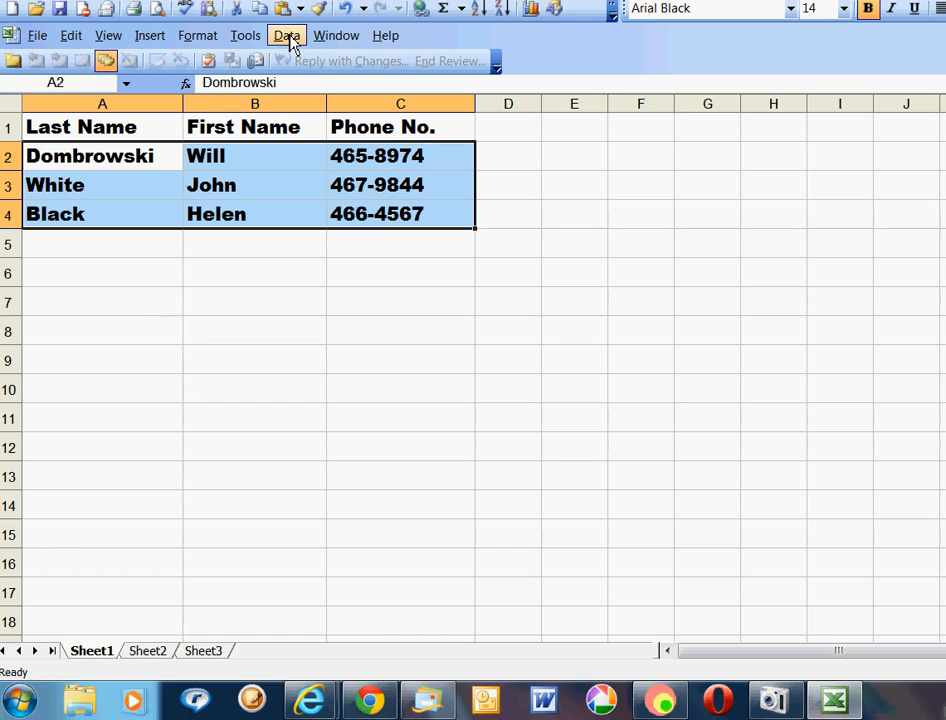
click(287, 36)
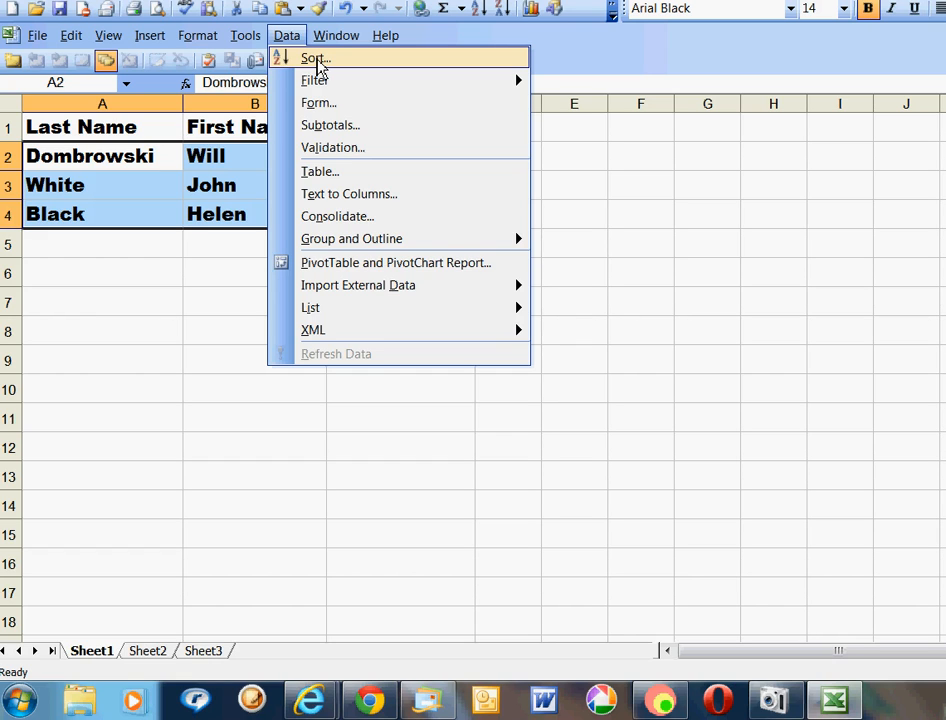
click(316, 61)
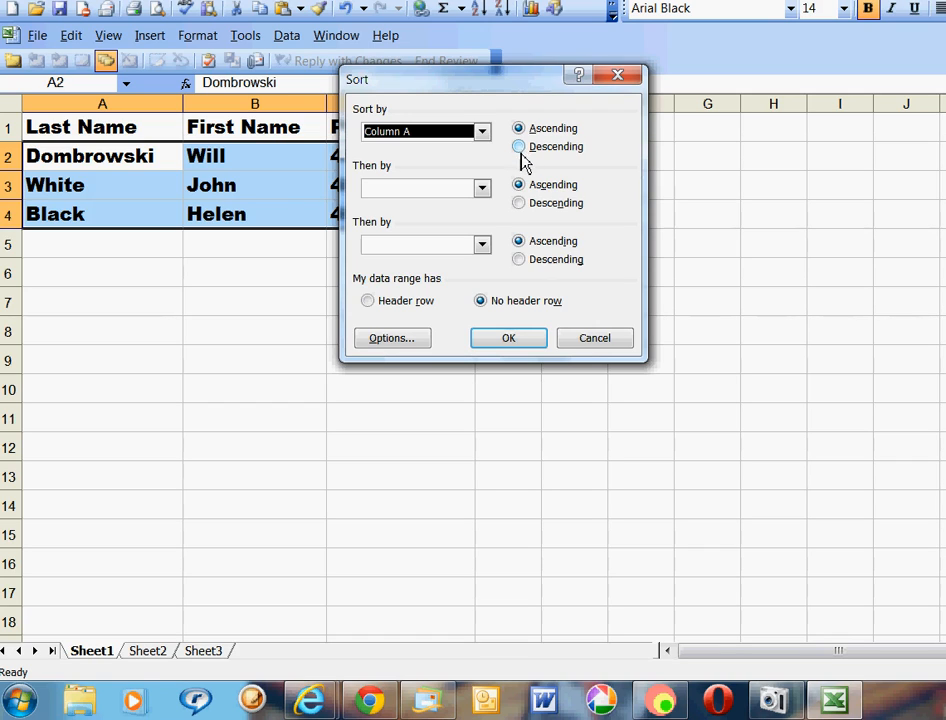
click(482, 133)
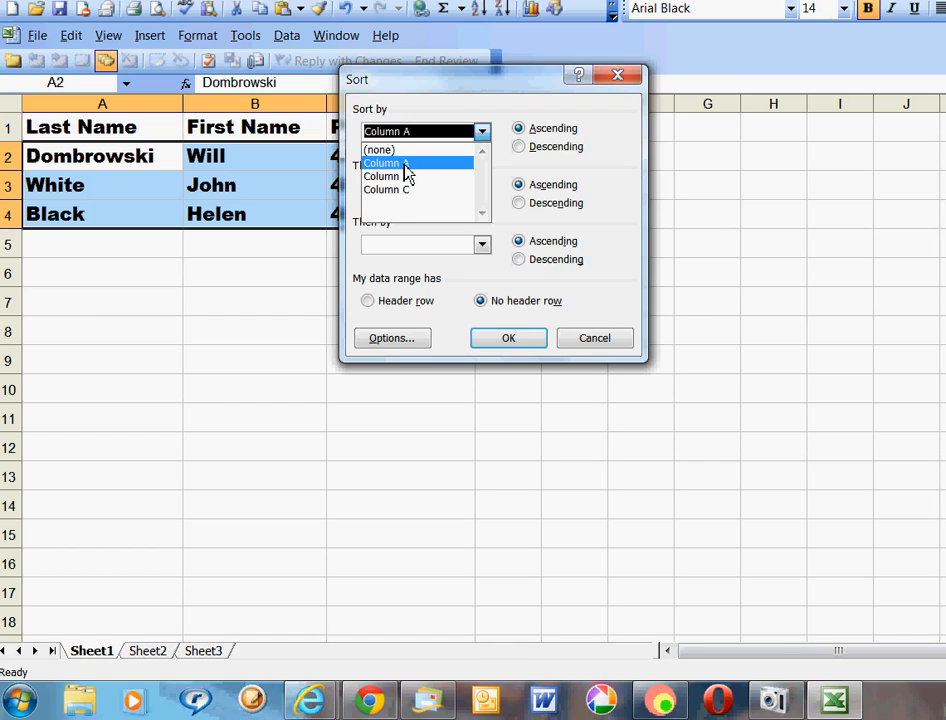
click(405, 165)
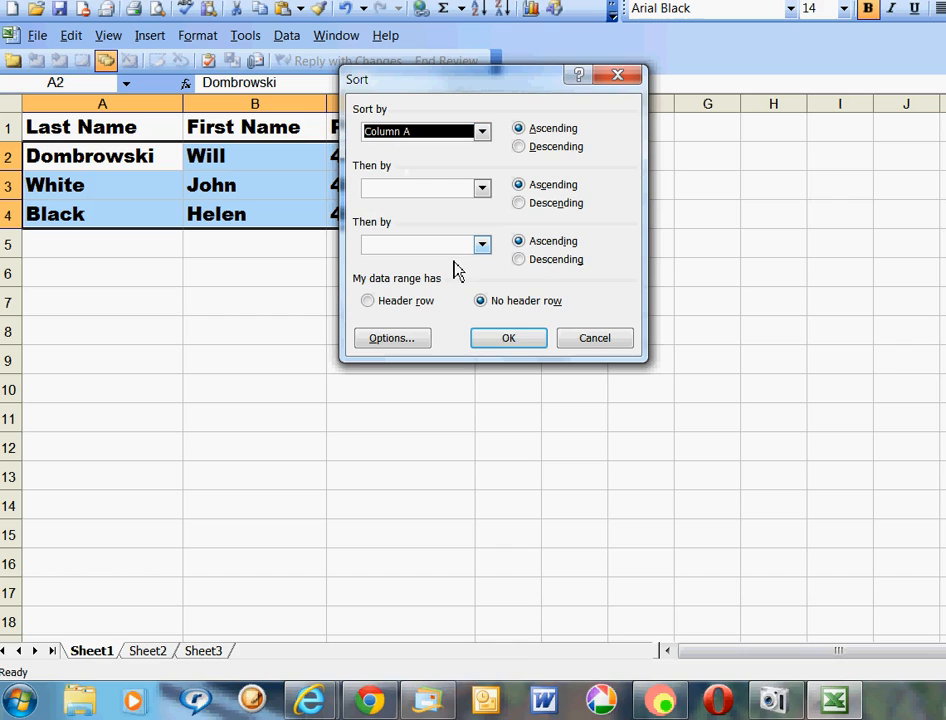
click(509, 340)
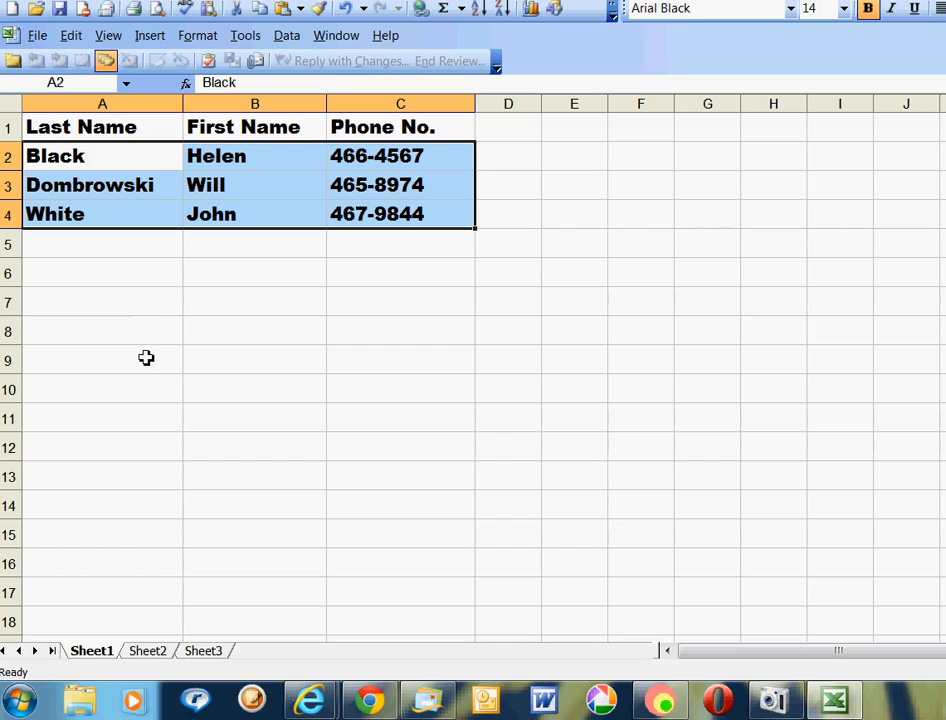
Enter Test in E10, and test in H10 and J10.
click(72, 364)
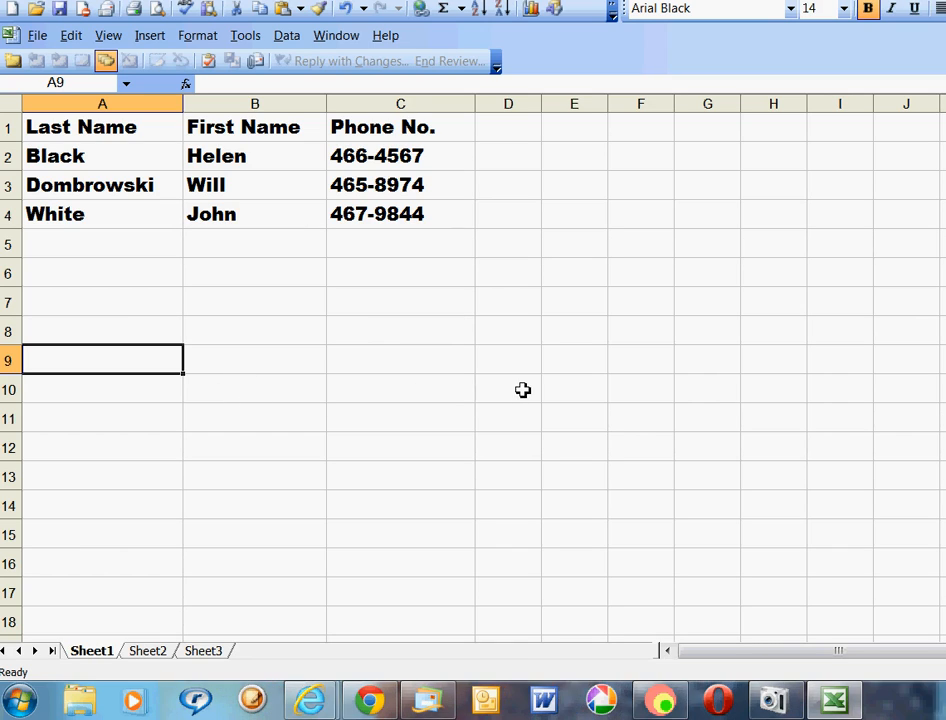
click(564, 393)
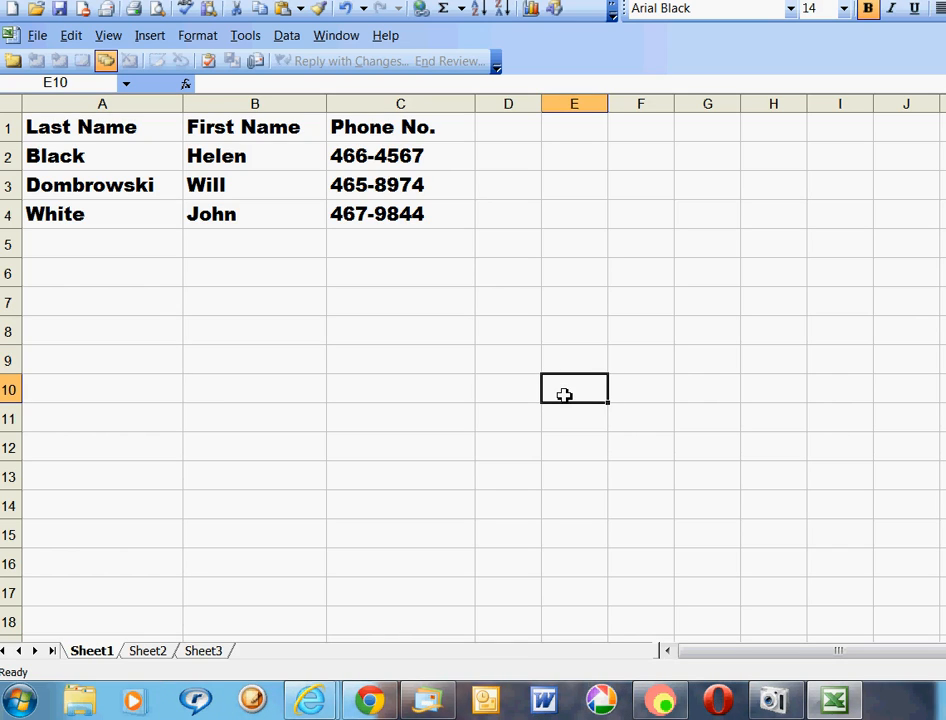
text(t)
key(BackSpace)
text(Test)
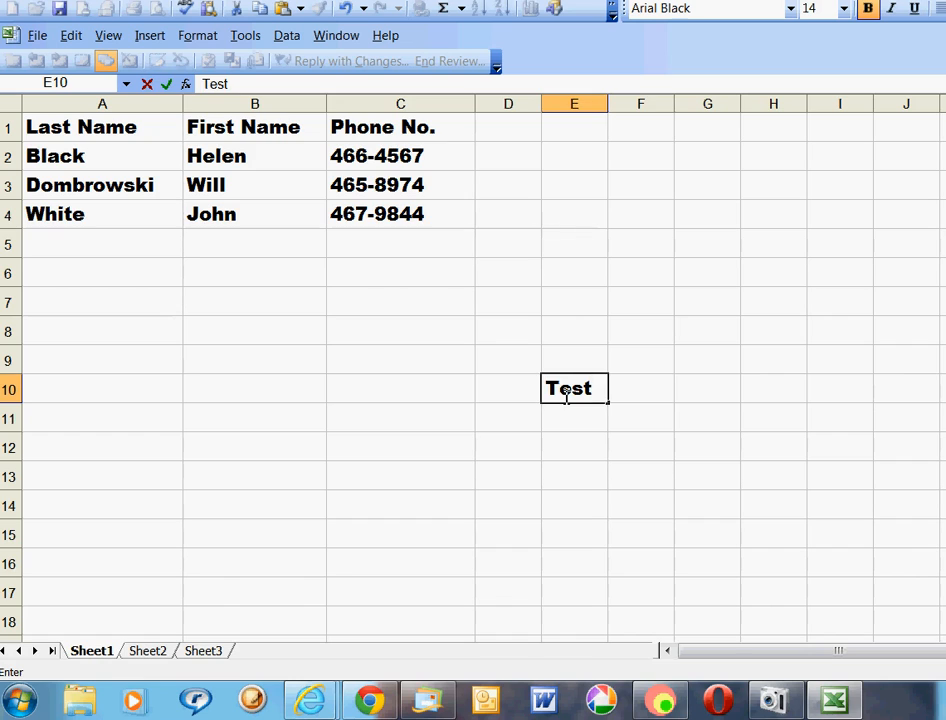
key(Tab)
key(Tab)
key(Tab)
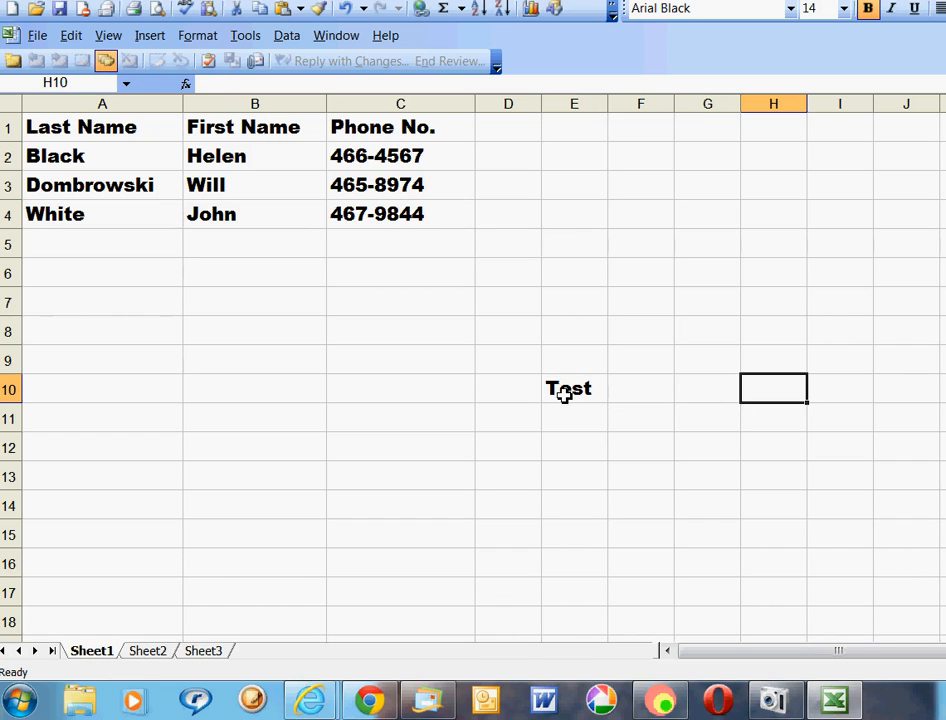
text(test)
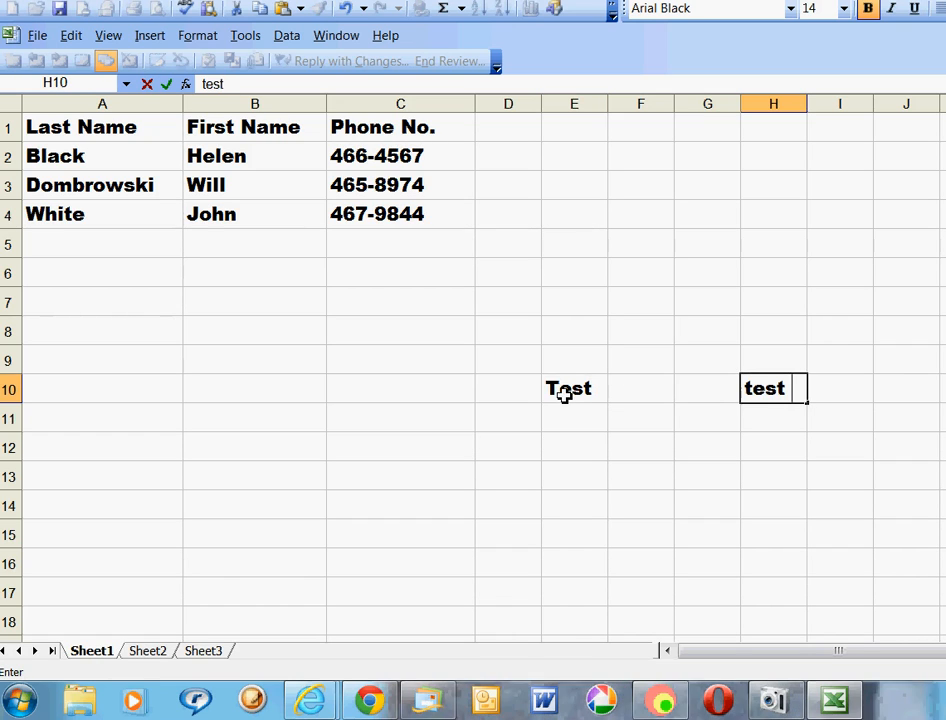
key(Tab)
key(Tab)
text(test)
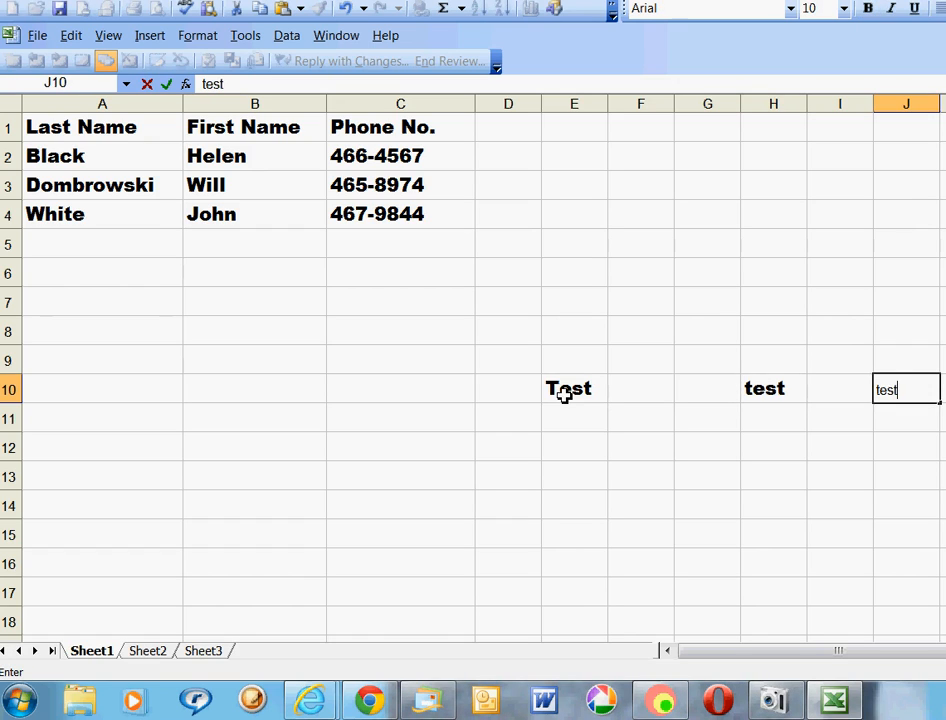
click(915, 424)
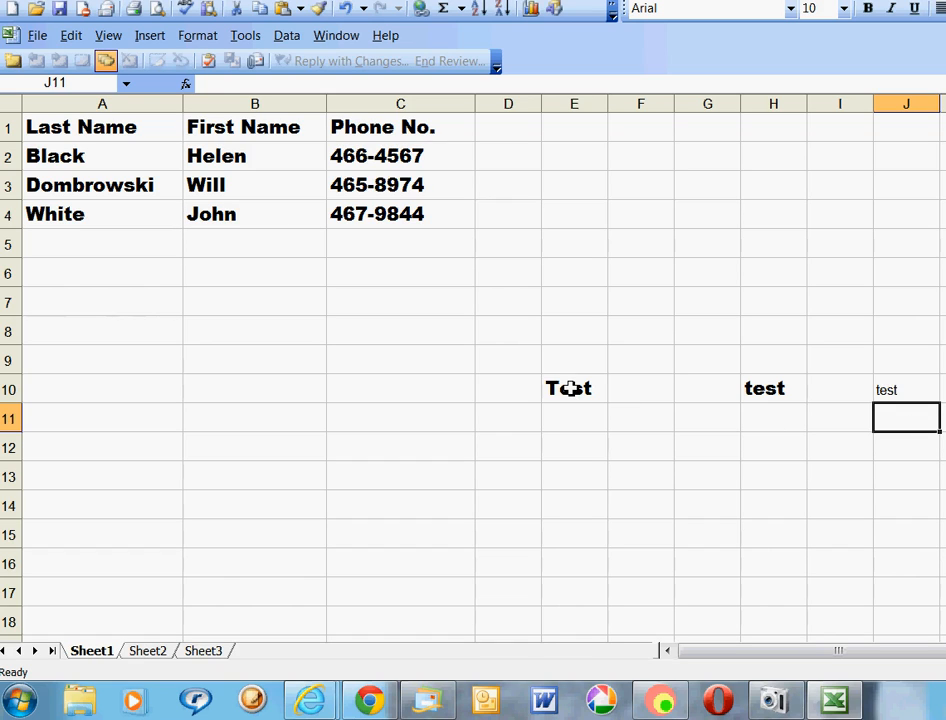
Fill E10:E15 green, H10:H15 magenta and J10:J15 light blue.
drag(568, 389, 591, 509)
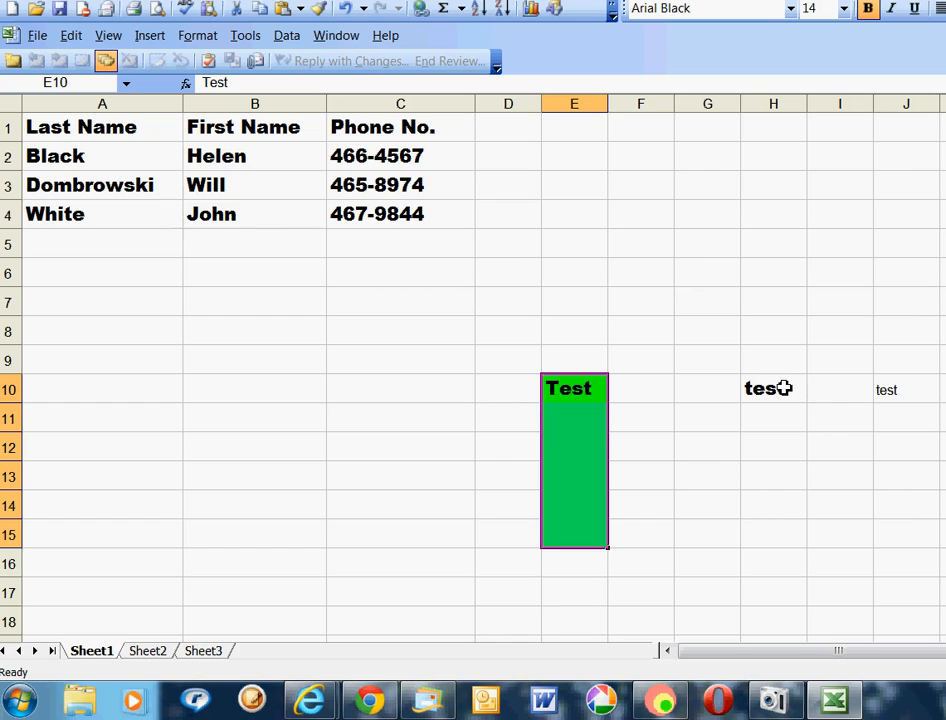
click(778, 436)
drag(775, 386, 786, 546)
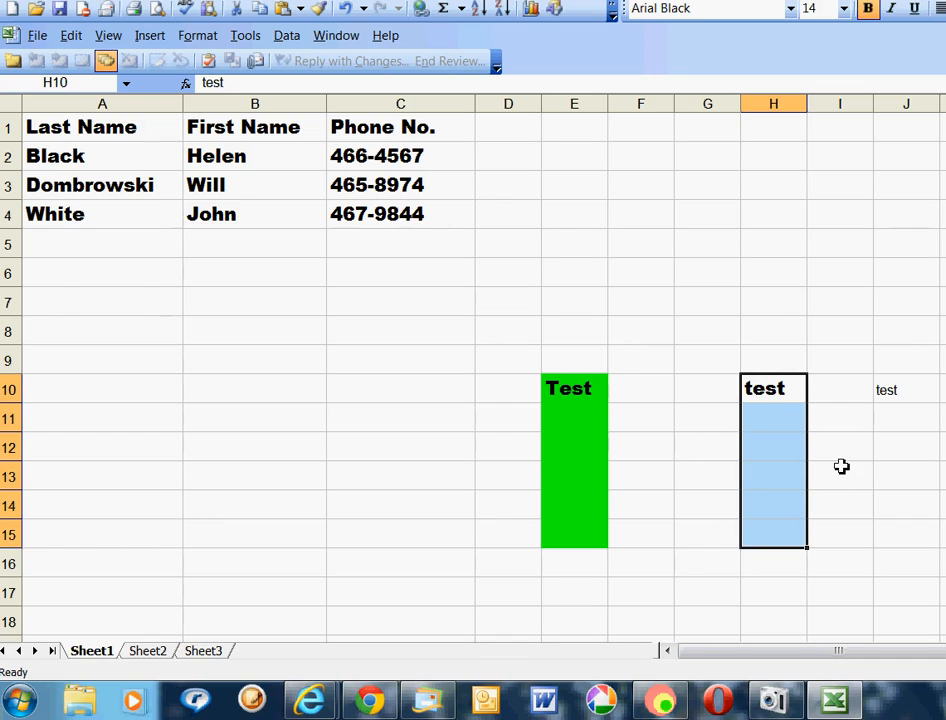
drag(777, 389, 781, 530)
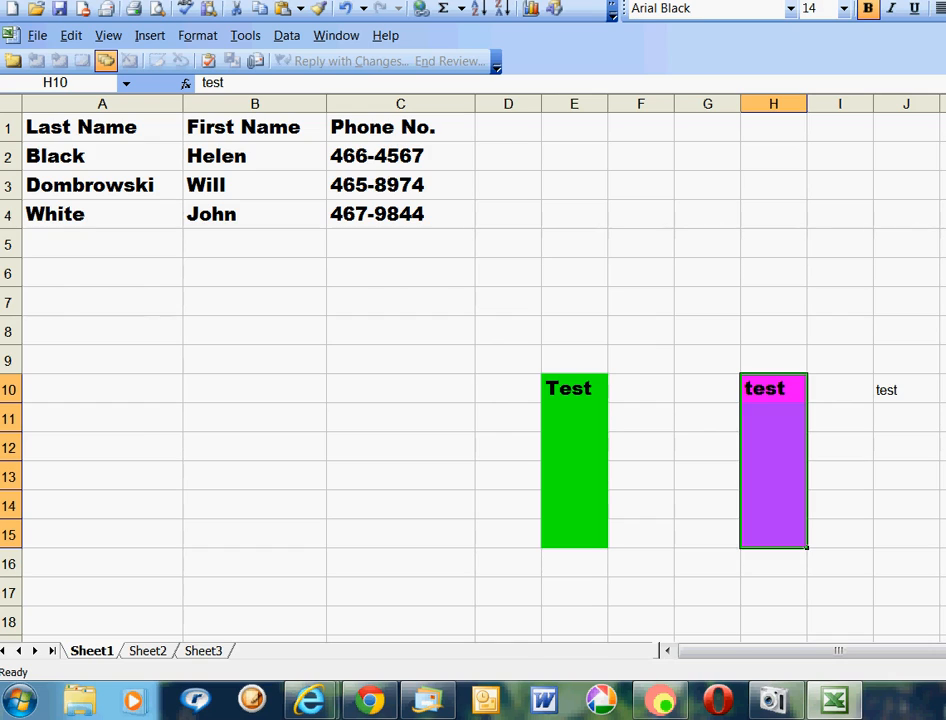
drag(910, 393, 922, 530)
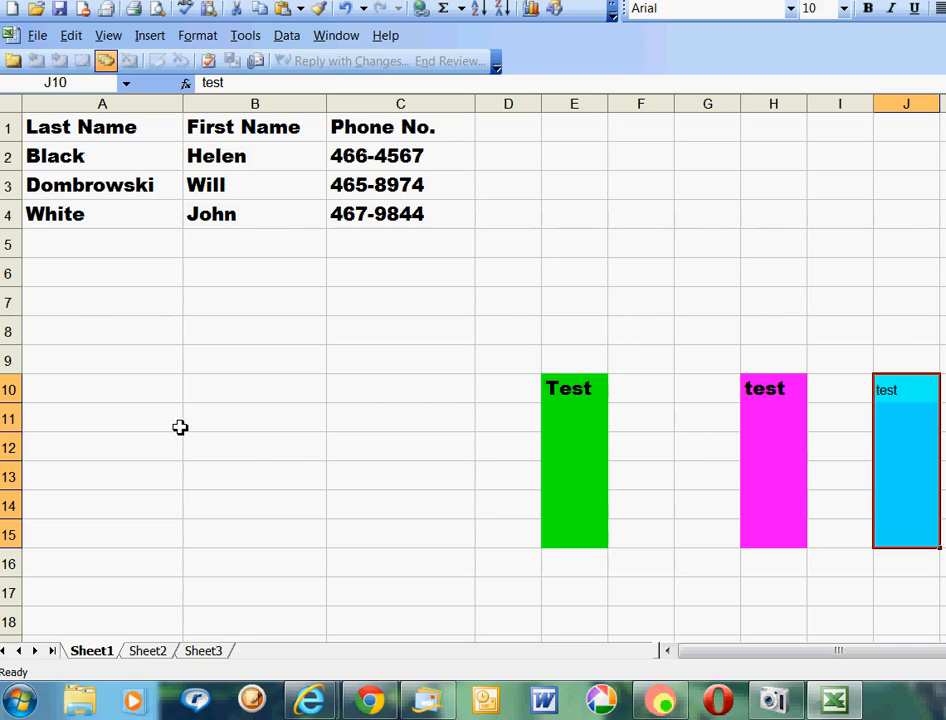
click(587, 274)
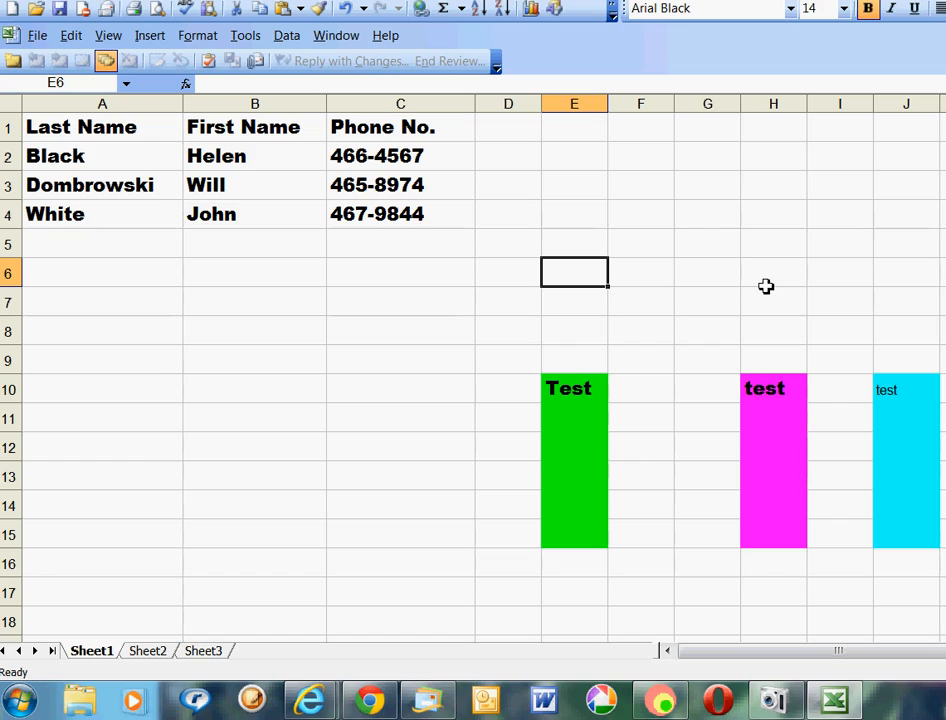
With Caps Lock on, enter THE RAIN IN SPAIN FALLS MAINLY ON THE PLAIN. in E6.
key(Caps_Lock)
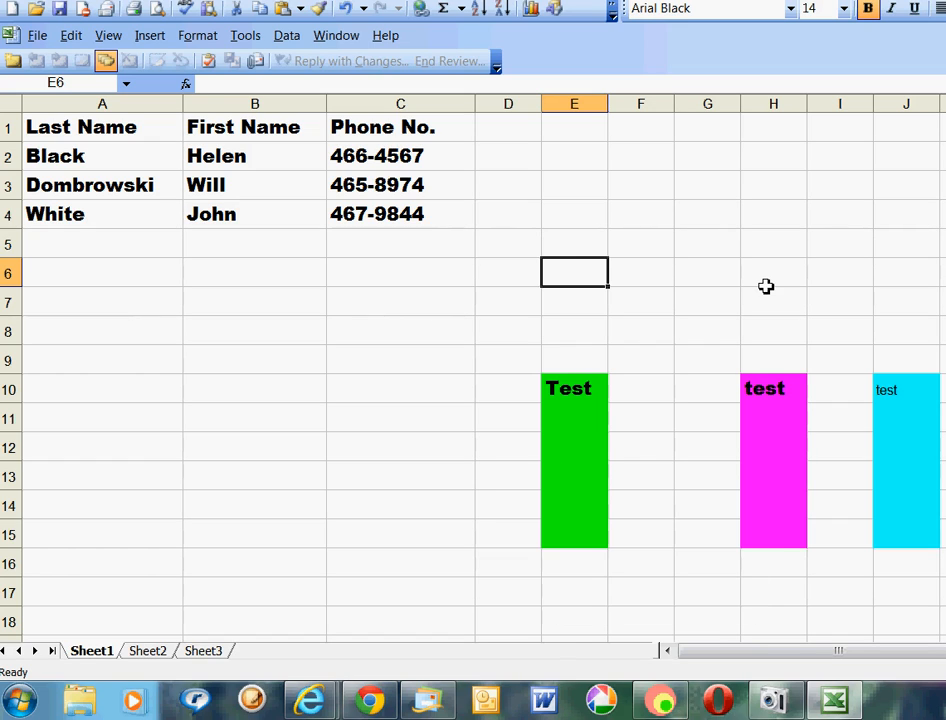
text(RETEST)
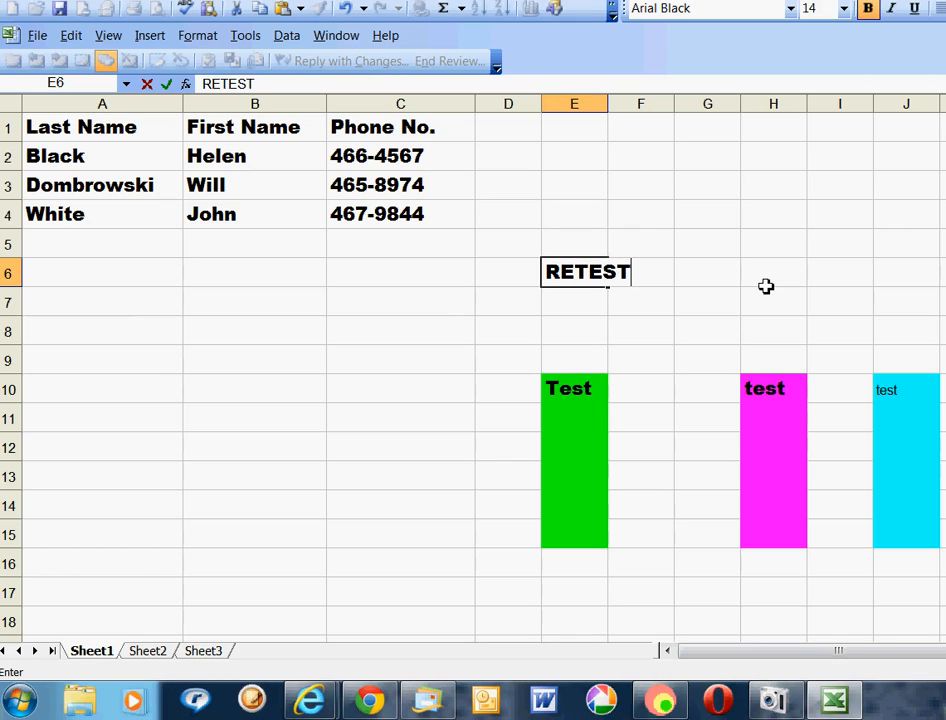
key(BackSpace)
key(BackSpace)
key(BackSpace)
key(BackSpace)
key(BackSpace)
key(BackSpace)
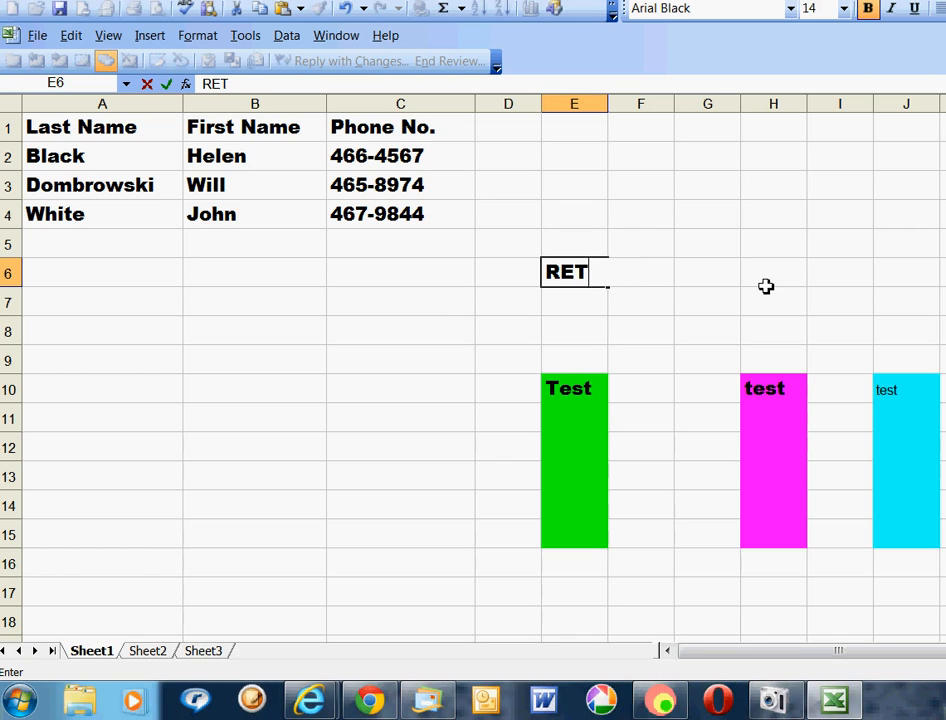
text(THE )
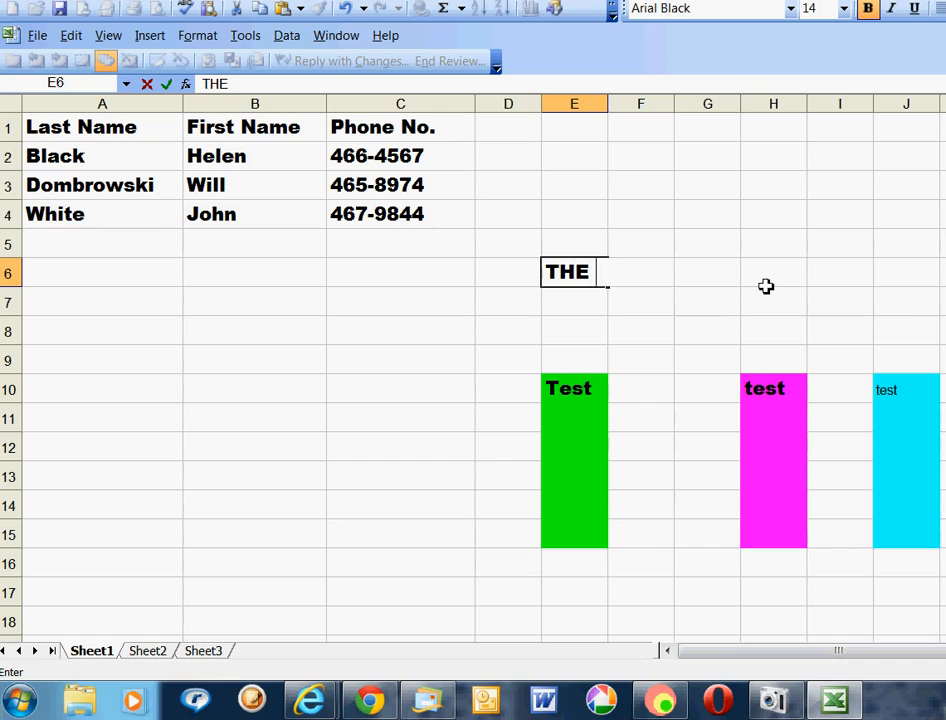
text(RAIN IN SP)
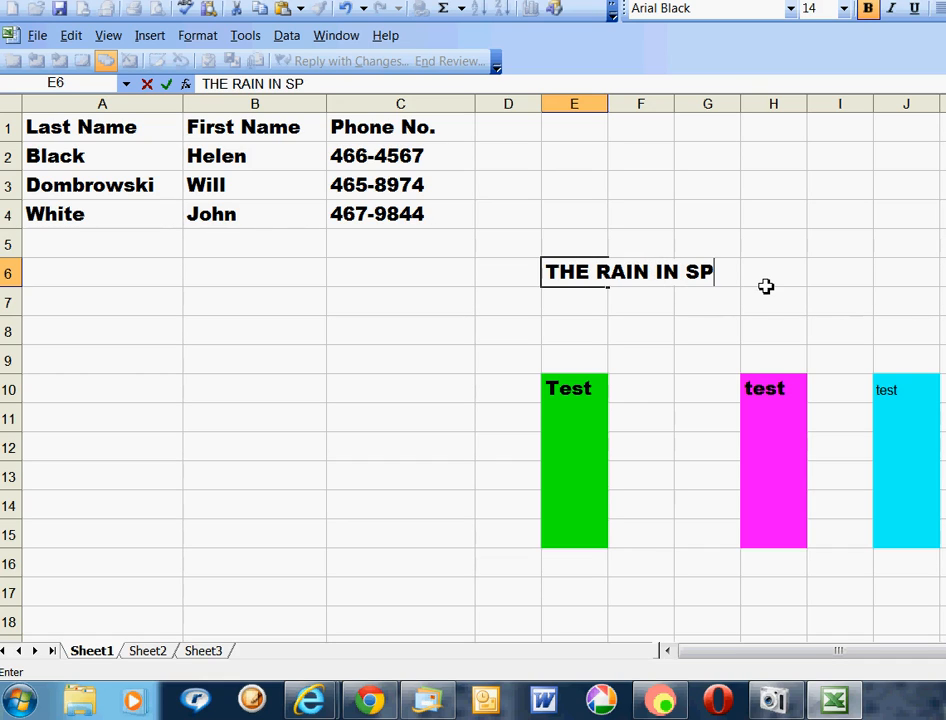
text(AIN )
text(FALL)
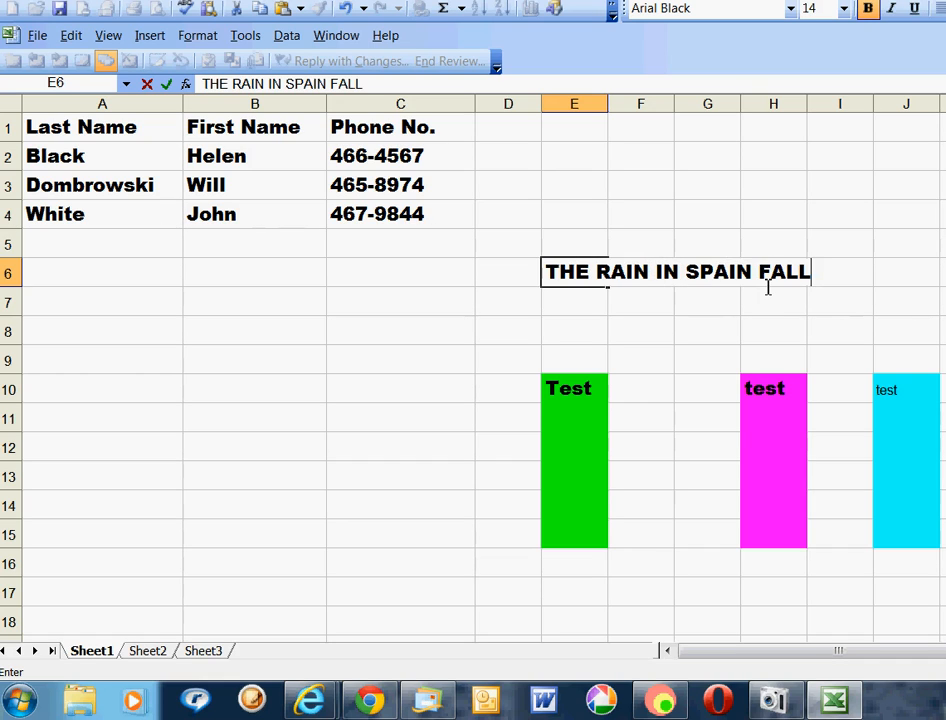
text(S MAINLY ON THE PLAIN.)
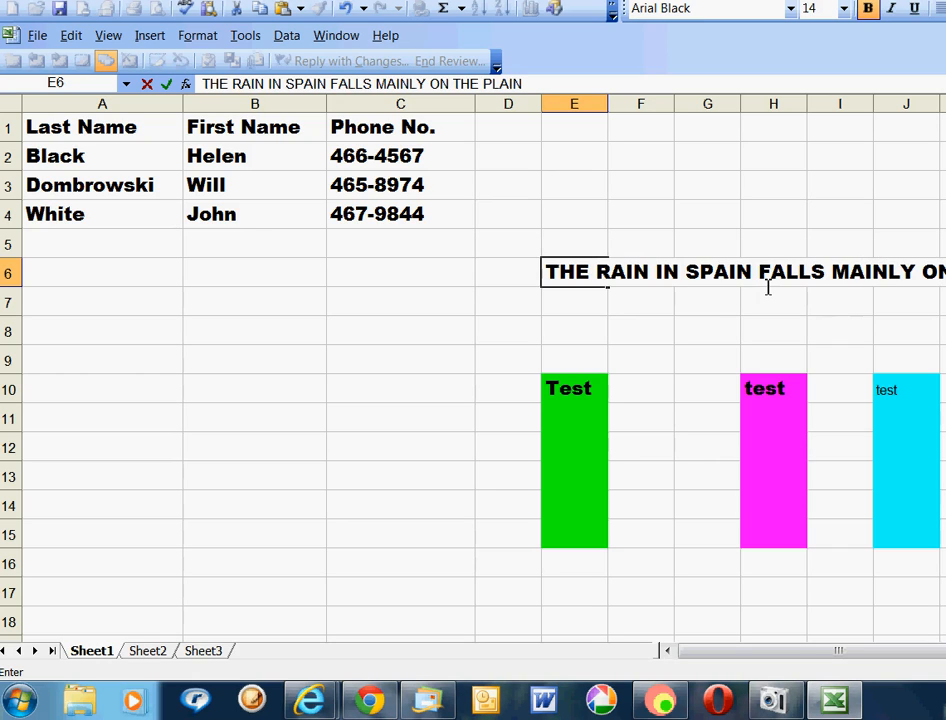
click(631, 294)
click(570, 273)
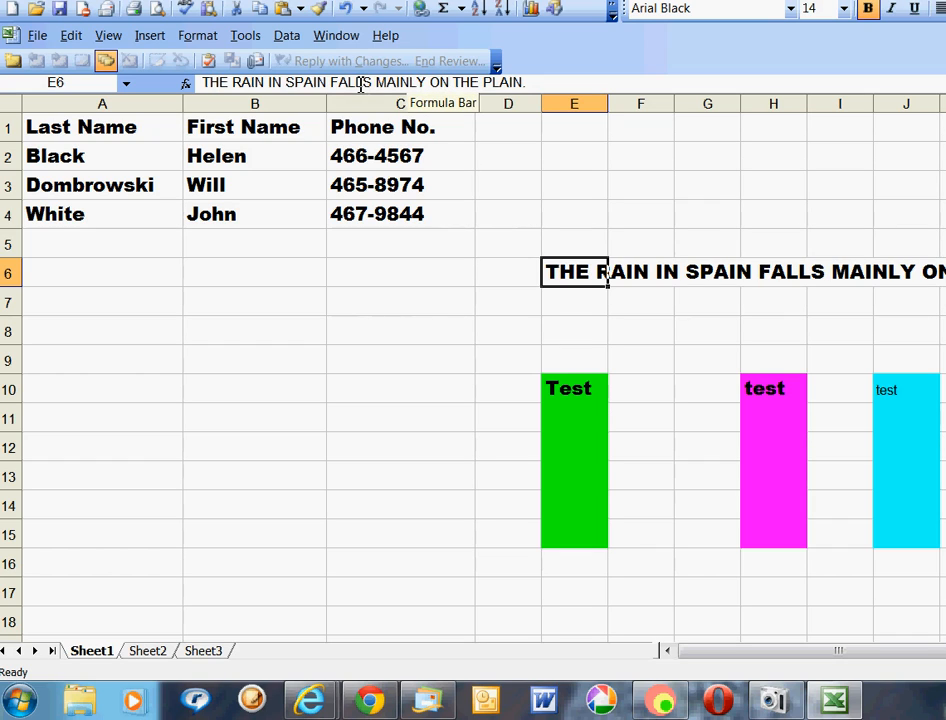
Insert LL into FALLS in E6 so it reads FALLLLS, then select H6:I6.
click(364, 82)
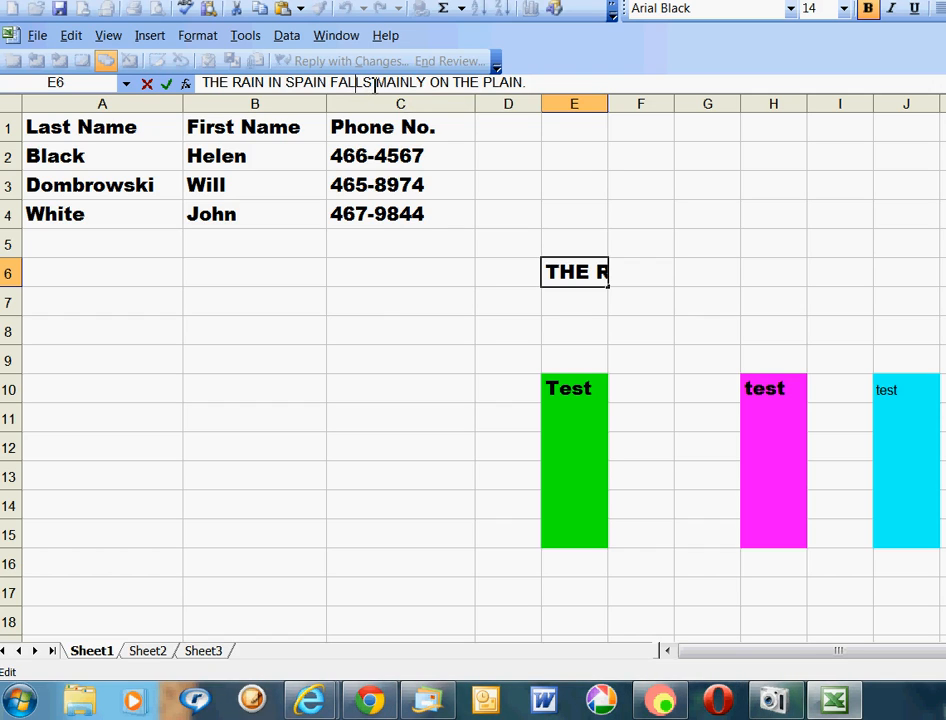
text(LL)
click(660, 344)
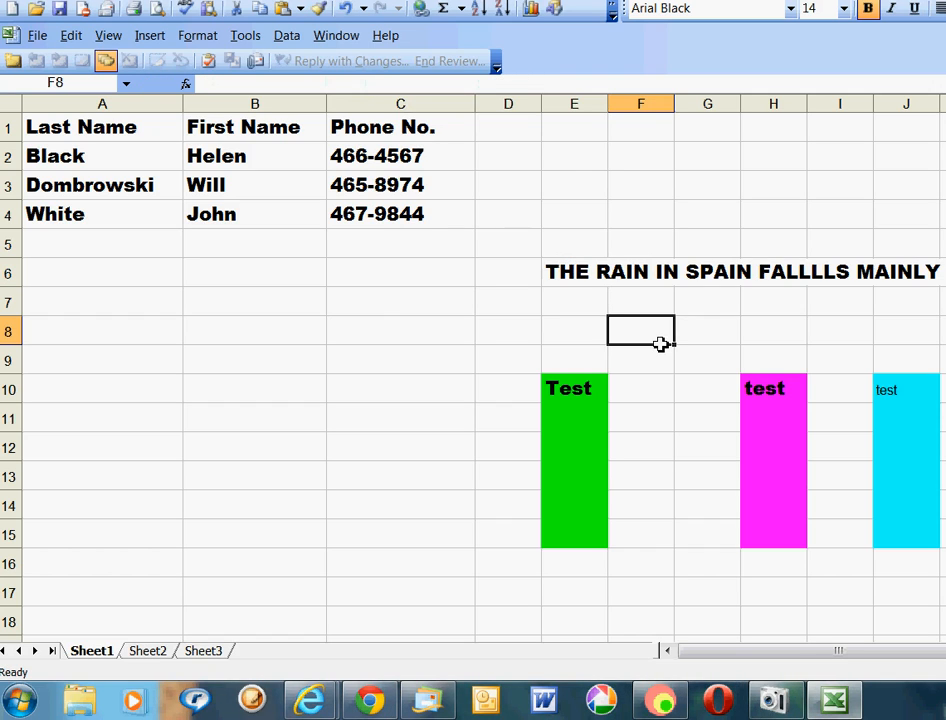
click(805, 273)
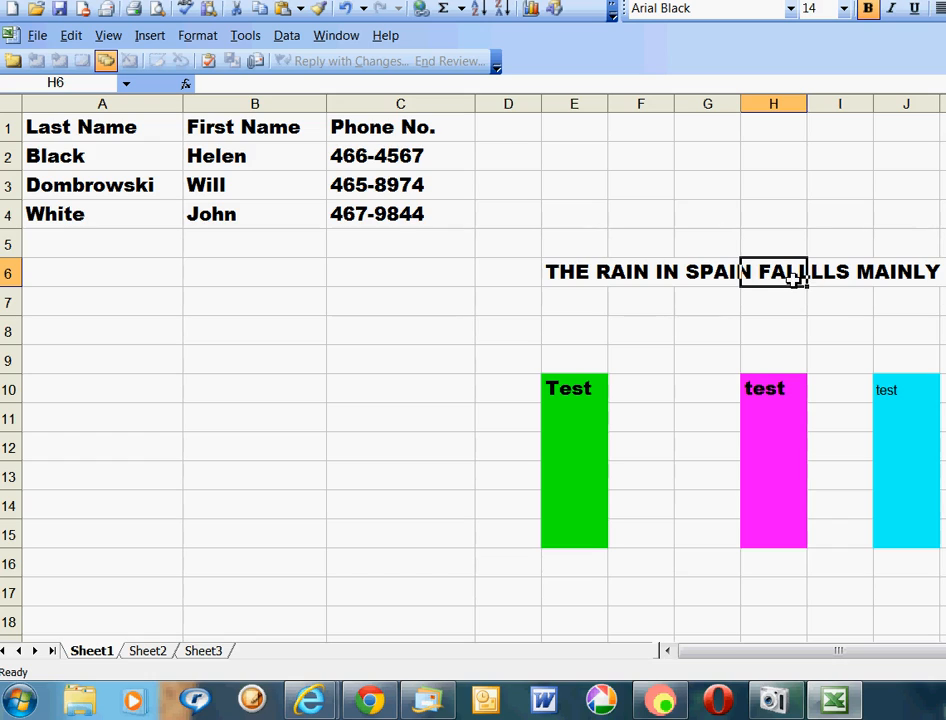
drag(749, 271, 845, 270)
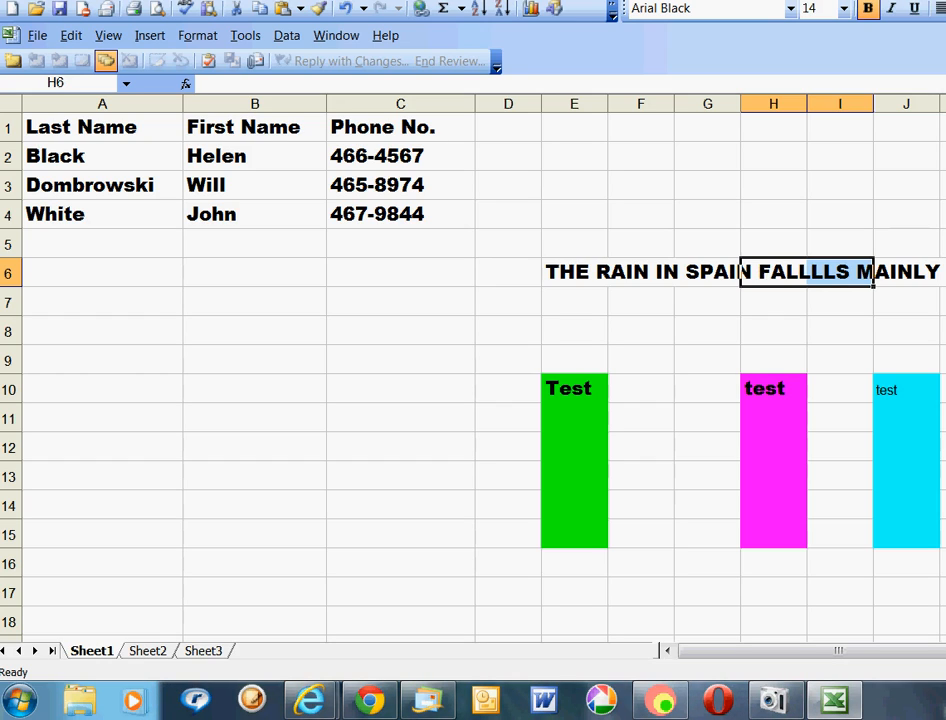
Fill H6 and I6 with yellow behind the FALLLLS part of the sentence.
click(945, 100)
click(944, 331)
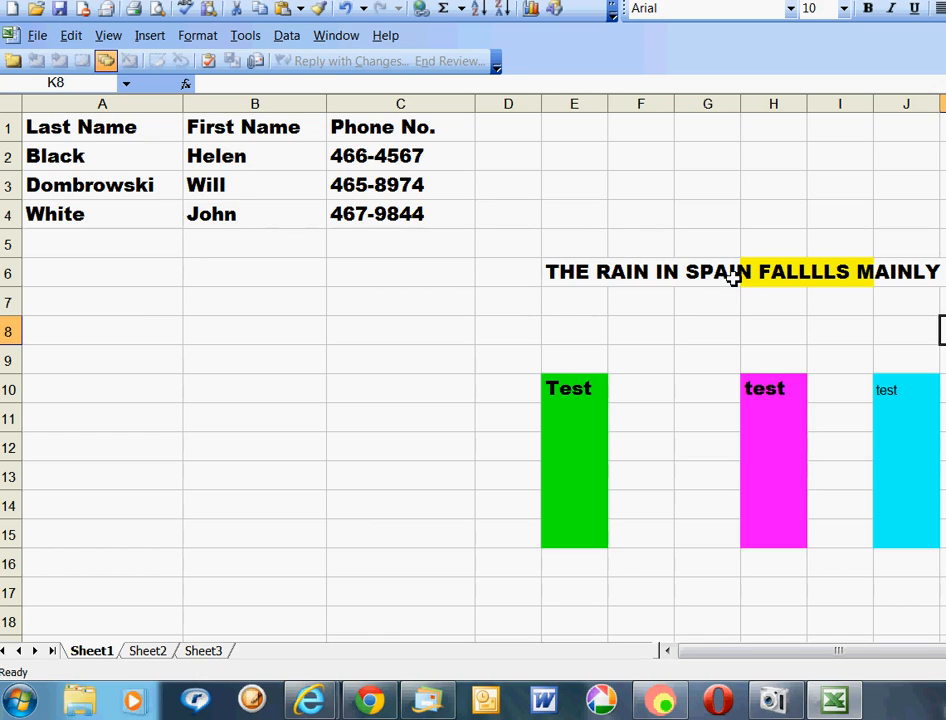
click(794, 272)
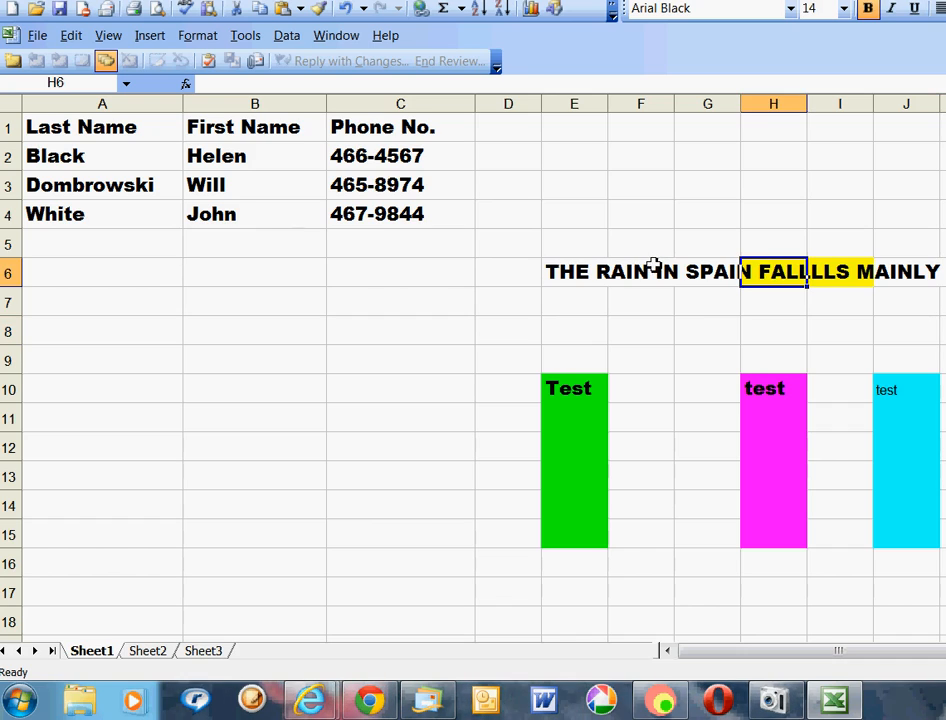
click(585, 270)
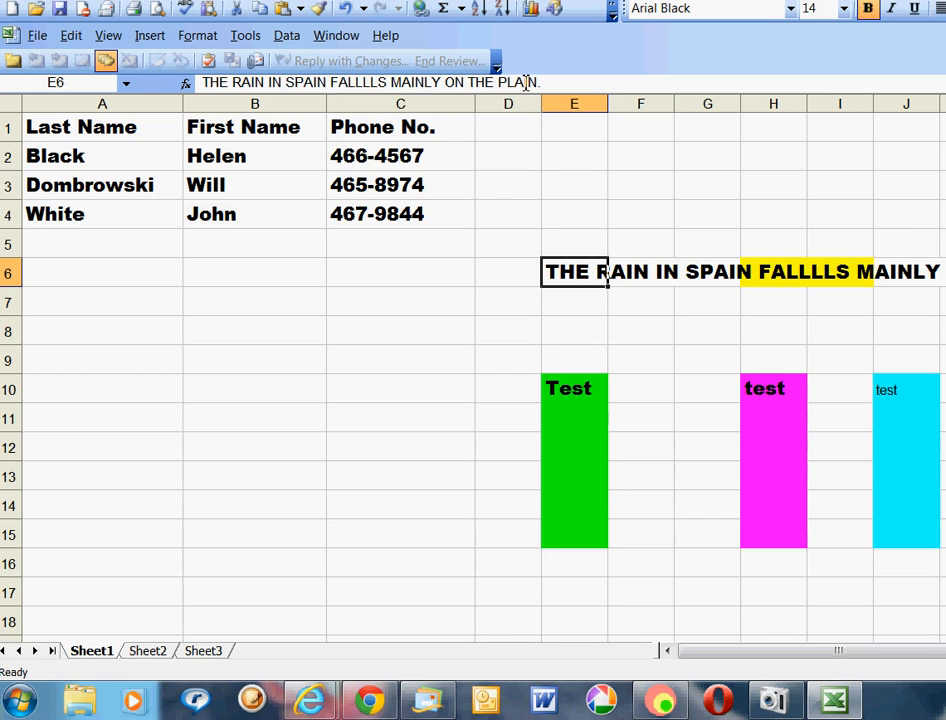
Edit E6 in the formula bar so FALLLLS reads FALLS again.
drag(547, 84, 575, 81)
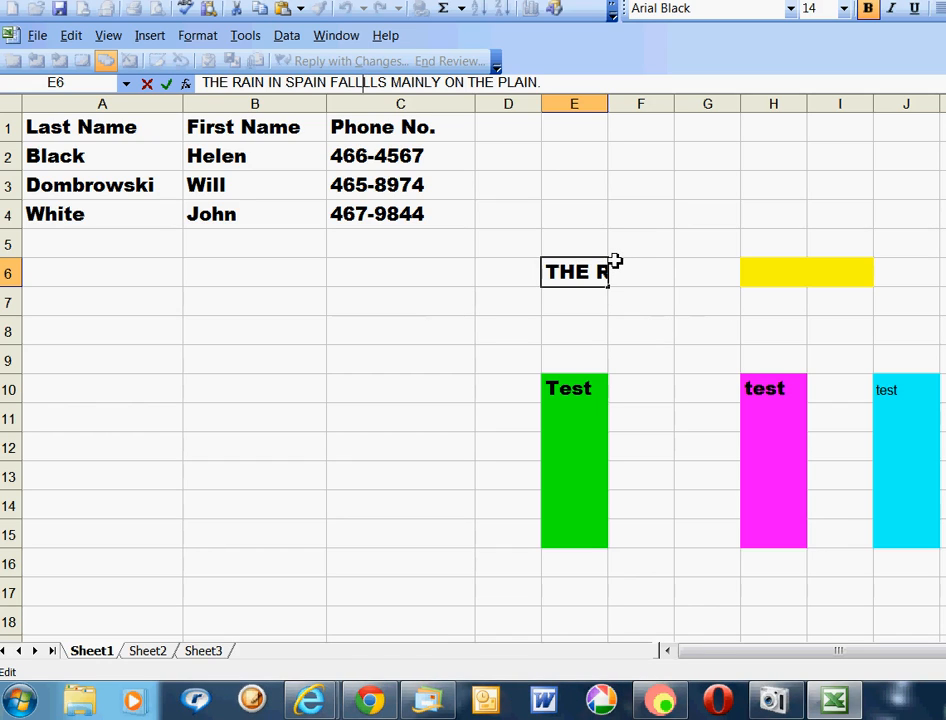
key(BackSpace)
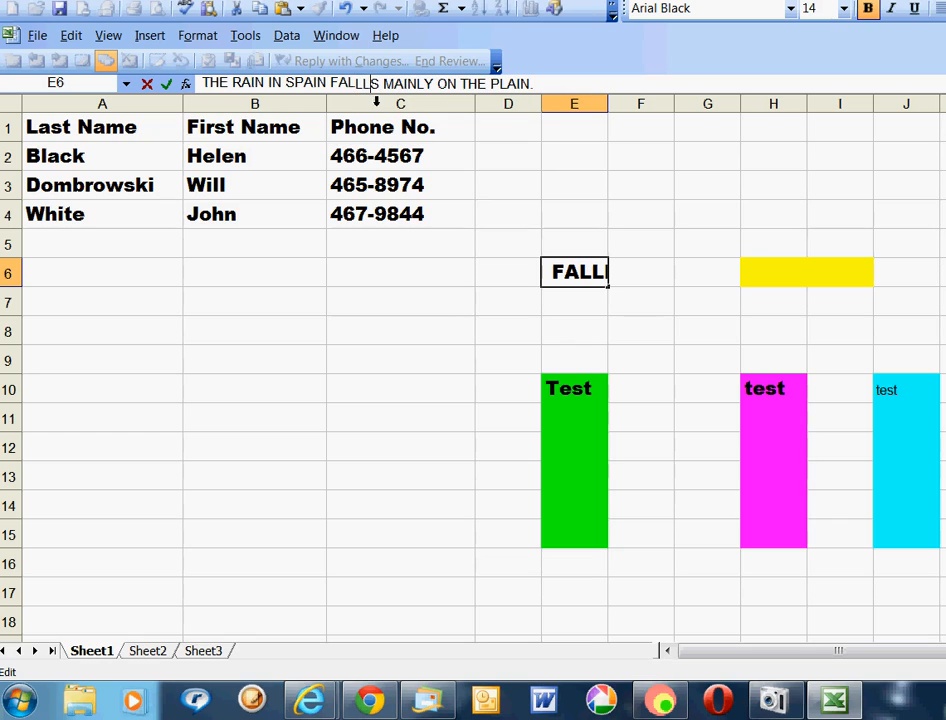
key(Delete)
key(Delete)
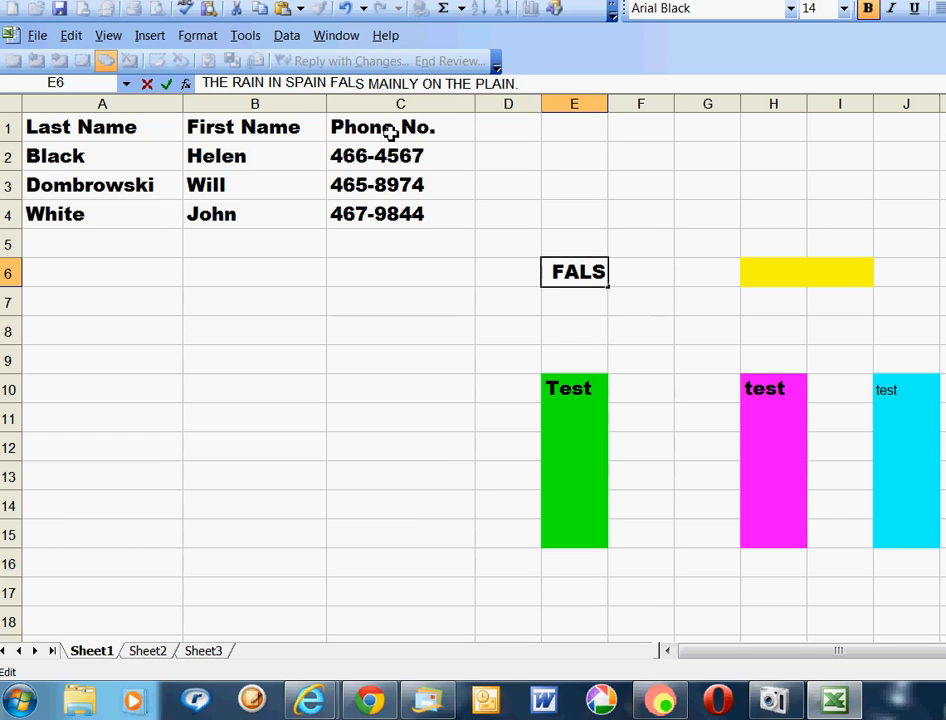
text(L)
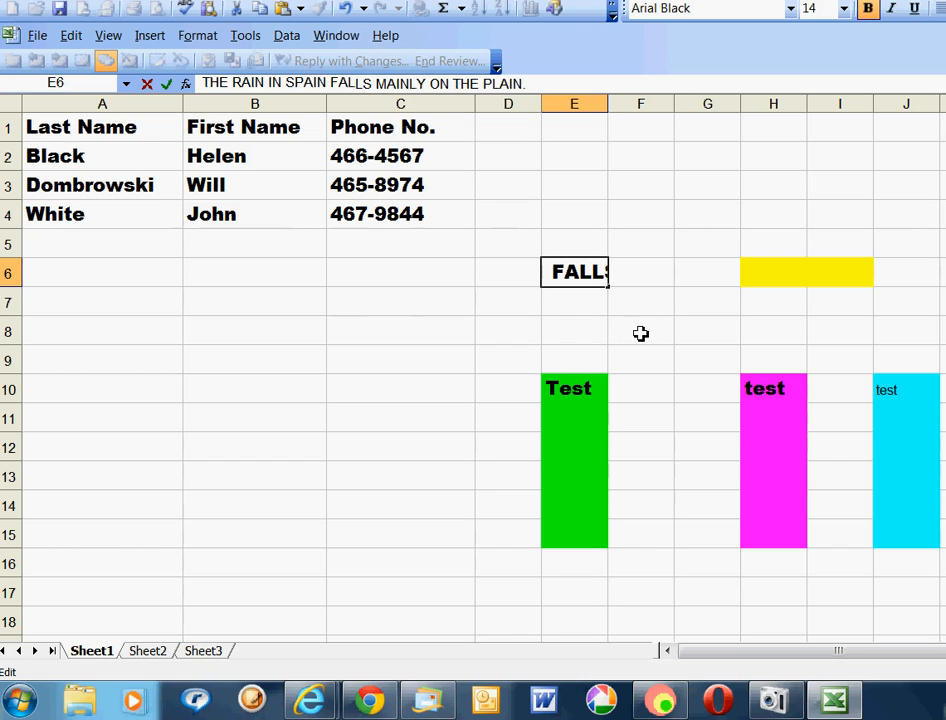
click(570, 330)
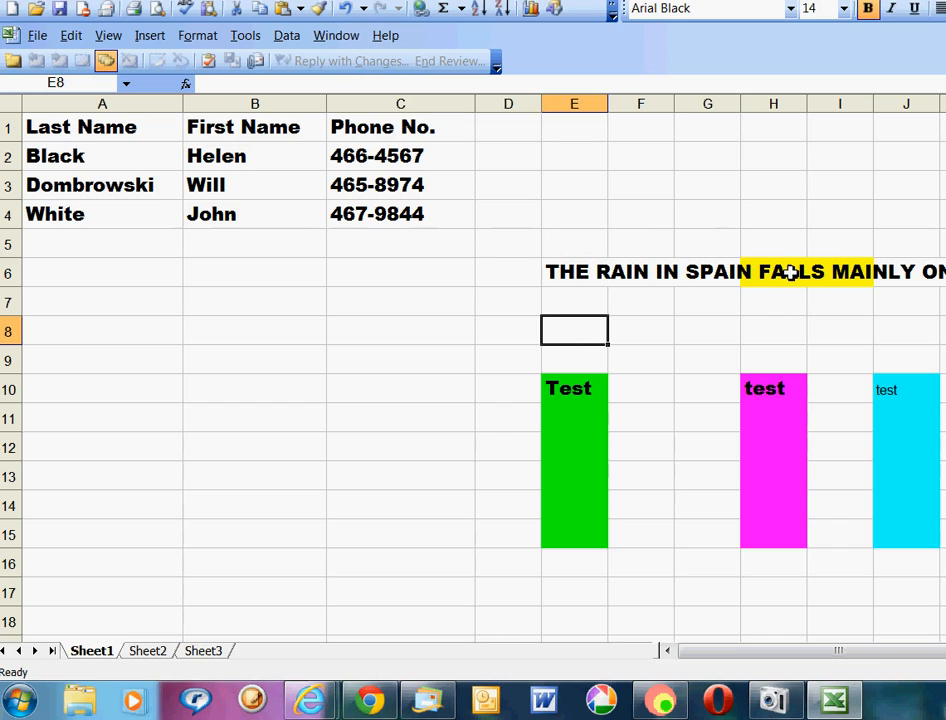
click(580, 271)
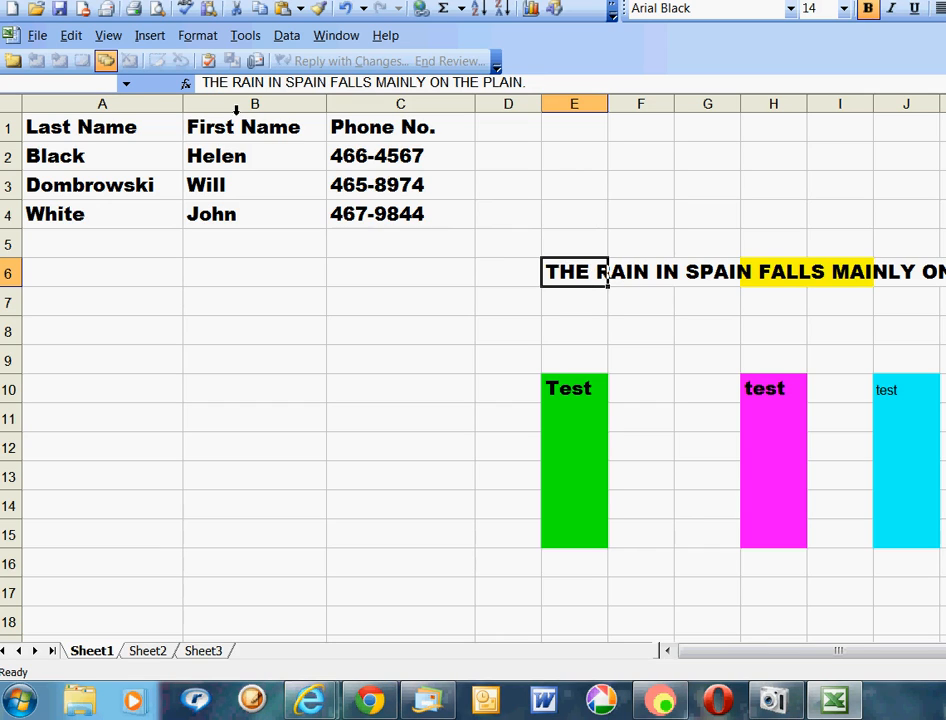
Copy E6's sentence and paste it into E4 with Edit > Copy and Edit > Paste.
click(74, 37)
click(101, 81)
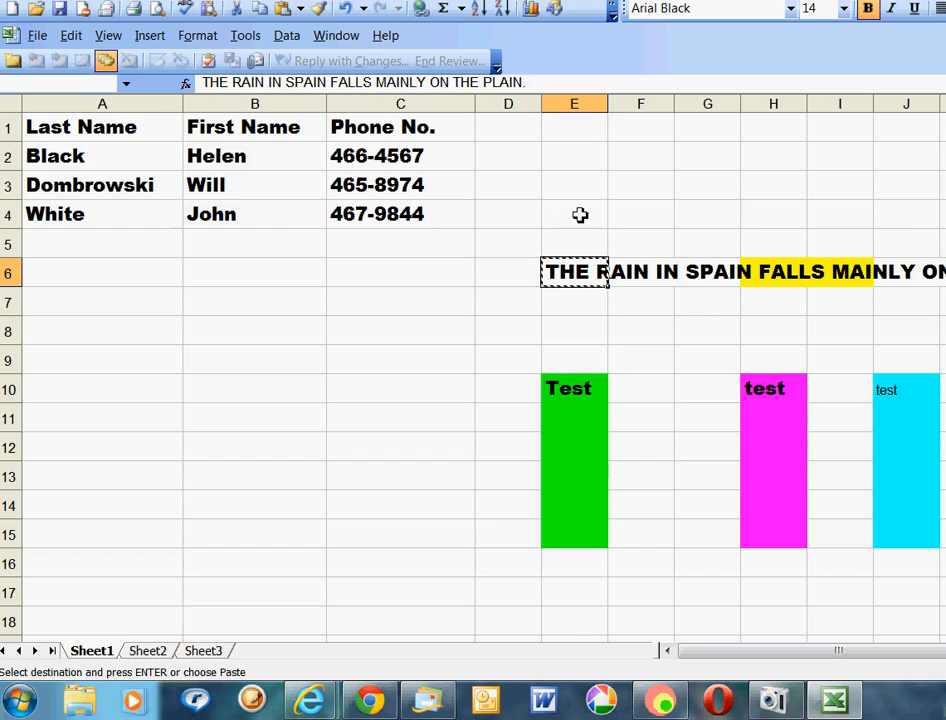
click(577, 214)
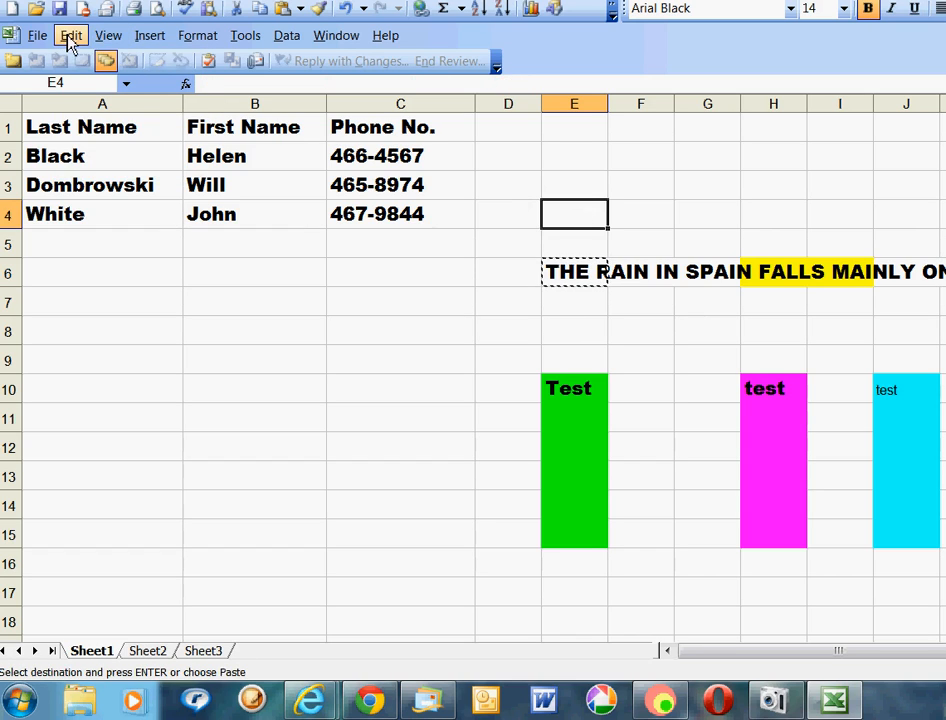
click(71, 36)
click(101, 103)
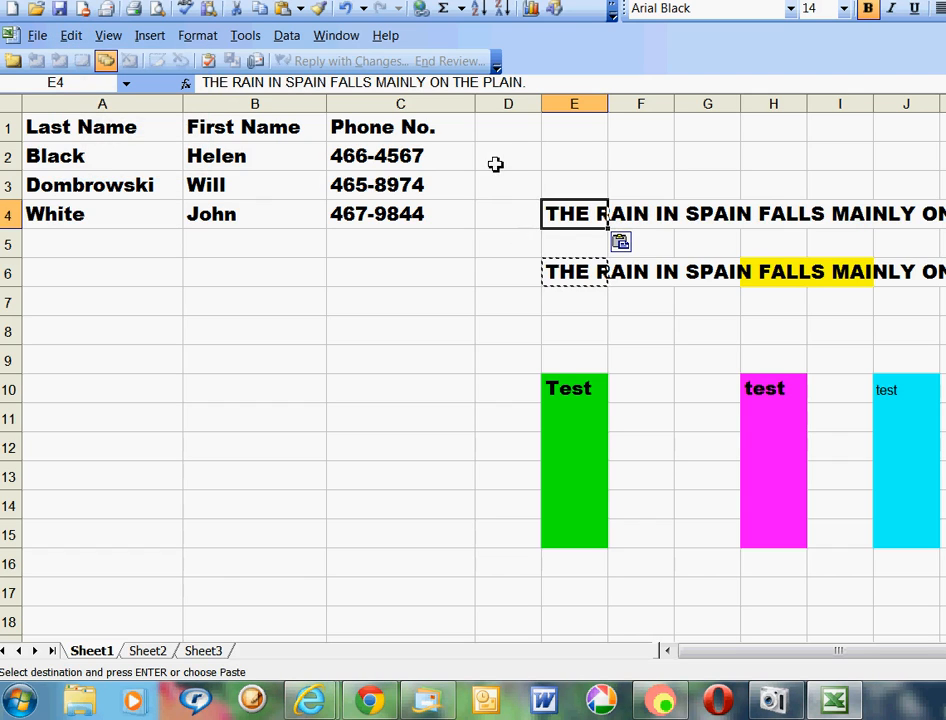
mouse_move(536, 82)
mouse_down()
mouse_move(242, 84)
mouse_move(378, 99)
mouse_move(549, 97)
mouse_up()
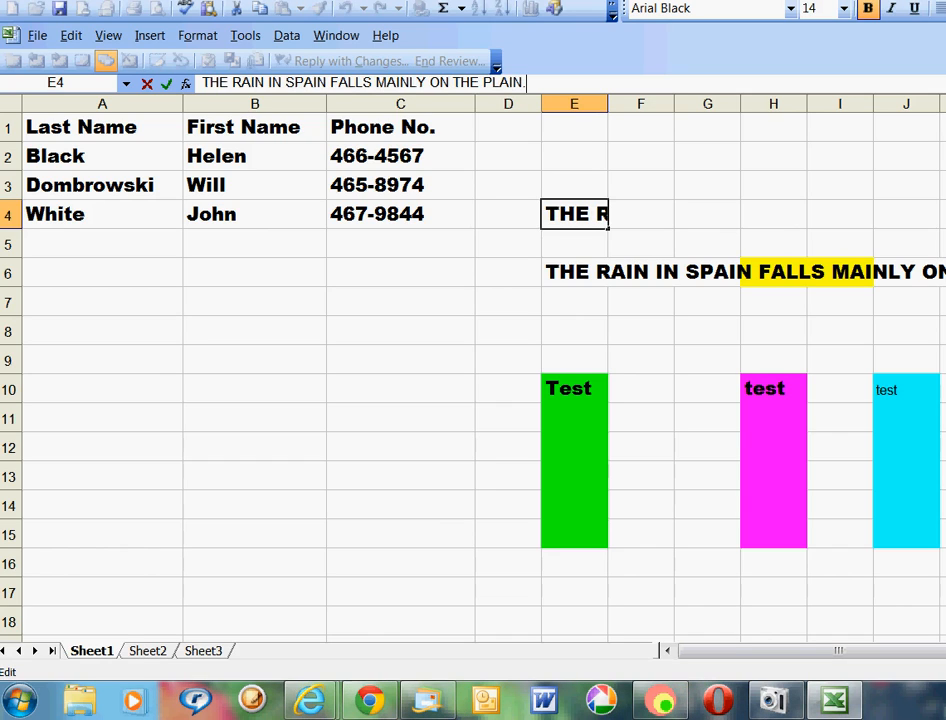
key(BackSpace)
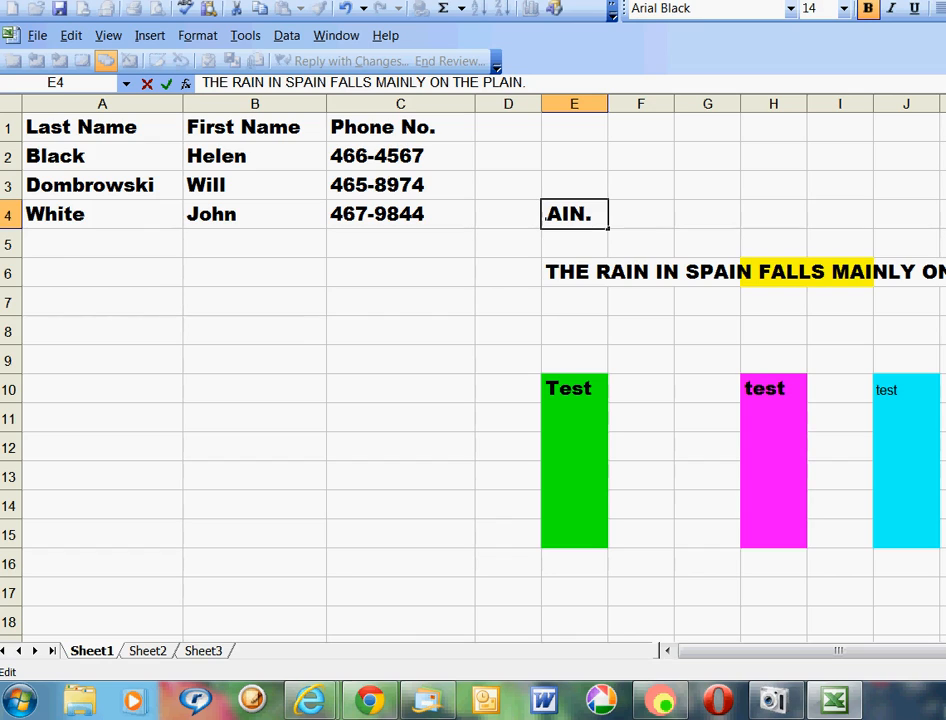
click(943, 360)
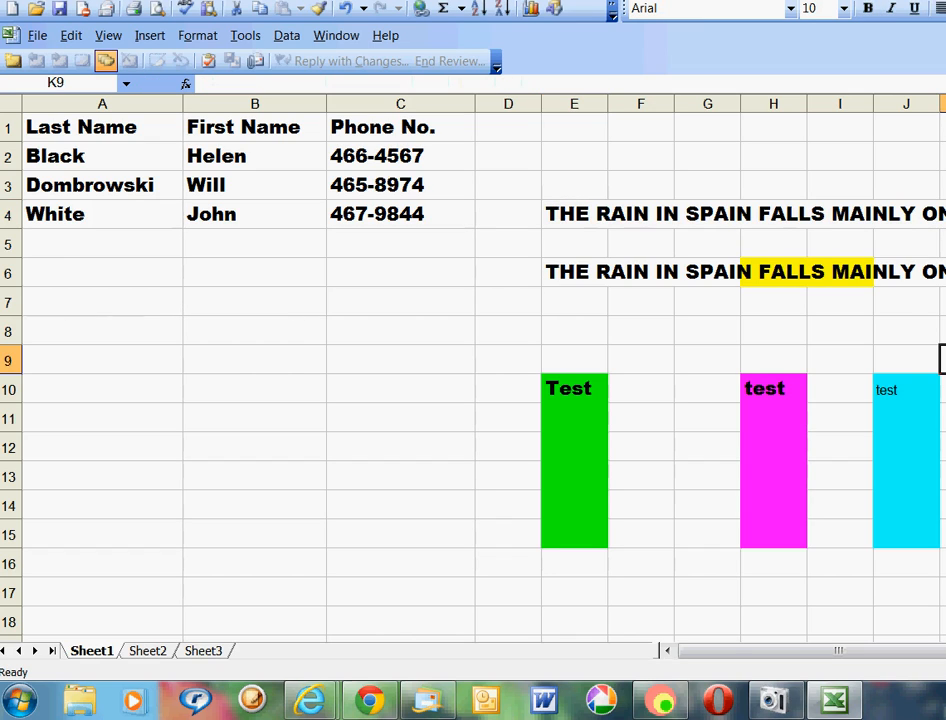
click(577, 215)
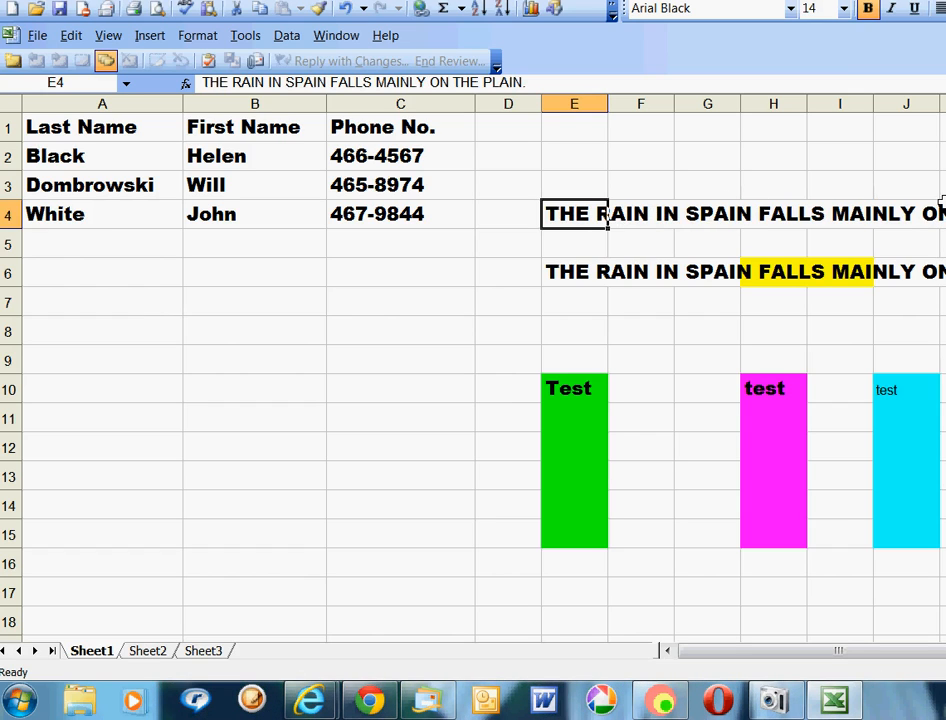
Set the font color of the row-4 sentence from E4 to H4 to red.
drag(557, 213, 944, 210)
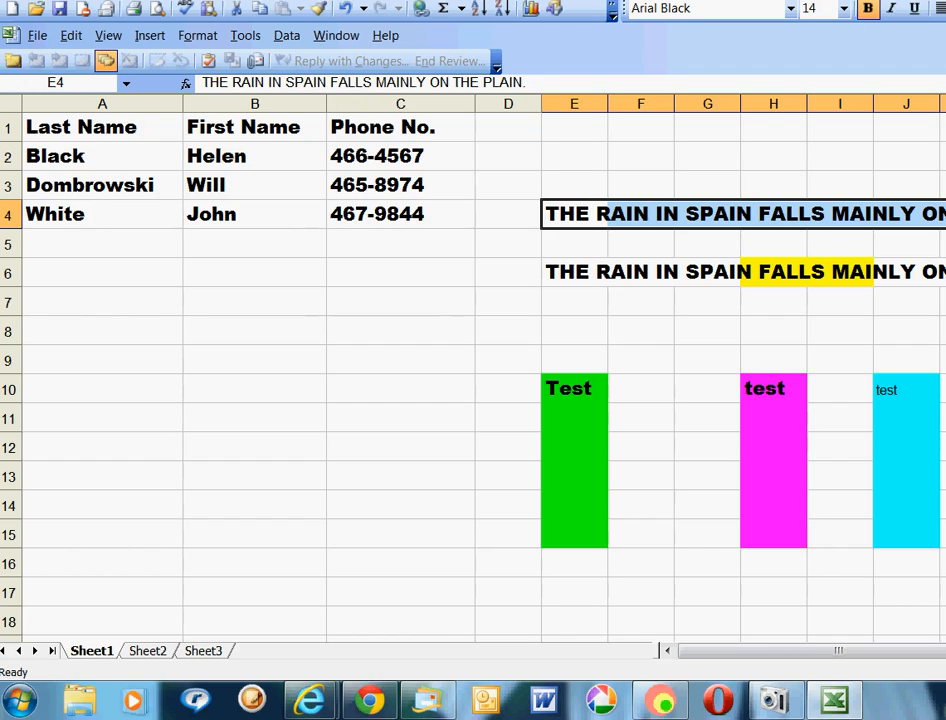
click(944, 8)
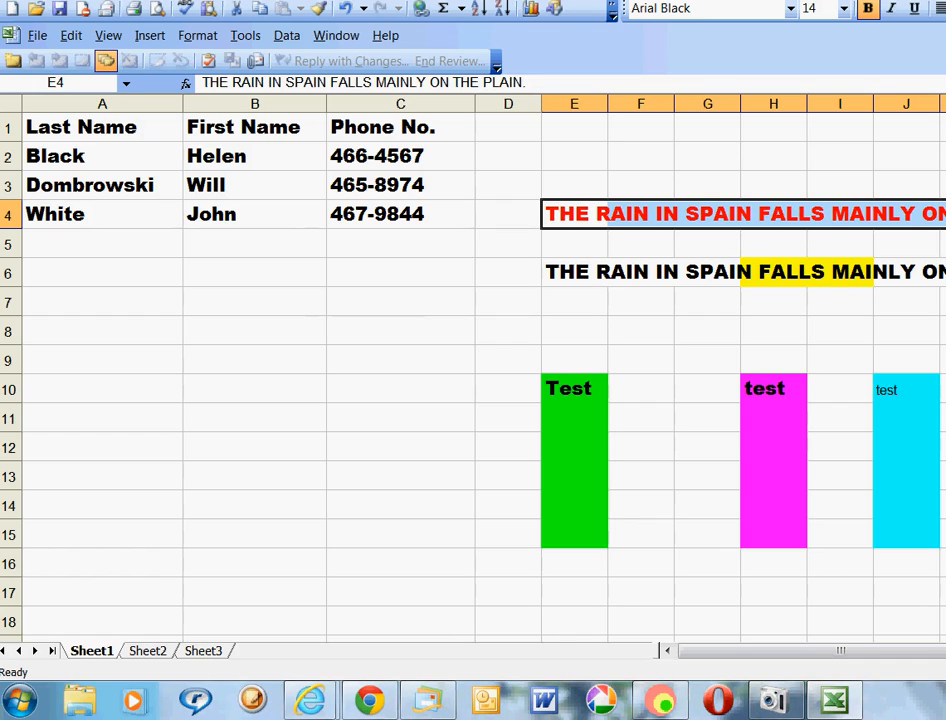
click(944, 331)
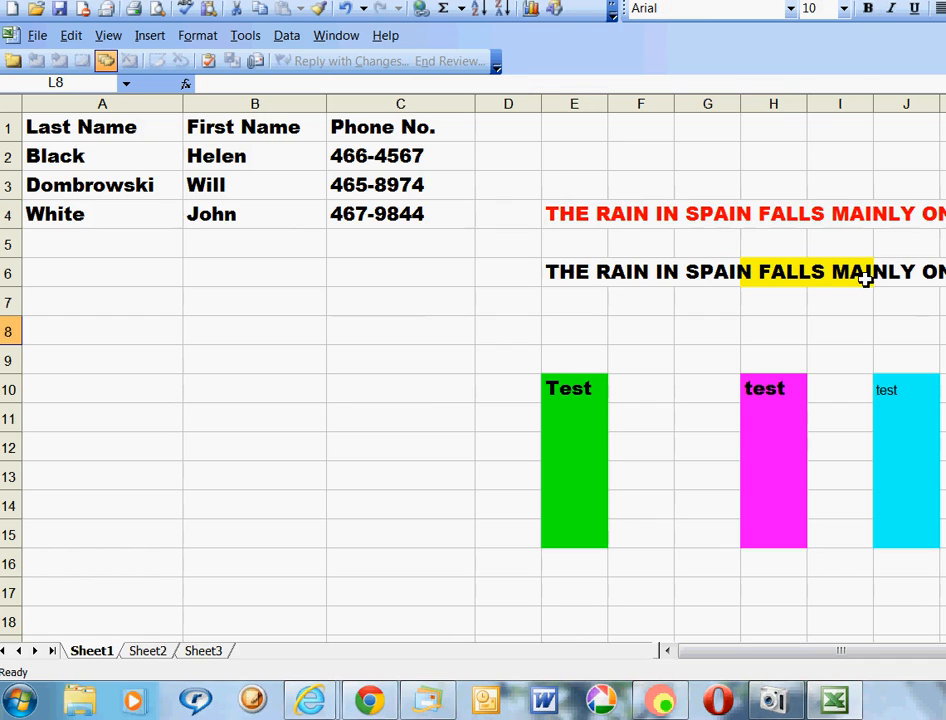
click(570, 214)
drag(572, 214, 945, 214)
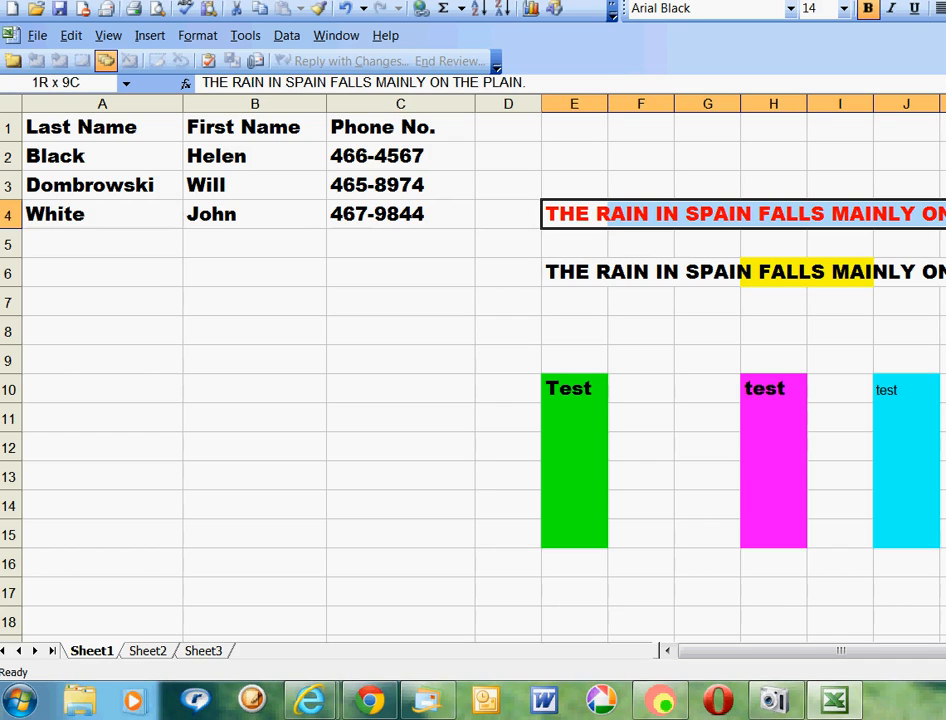
drag(945, 214, 945, 214)
click(634, 186)
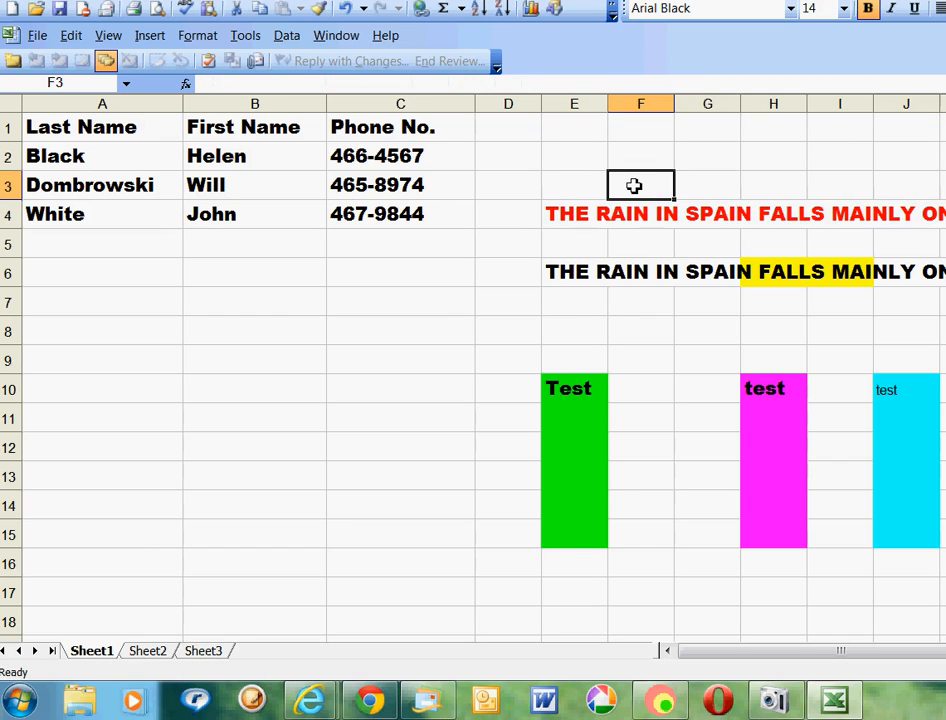
click(573, 213)
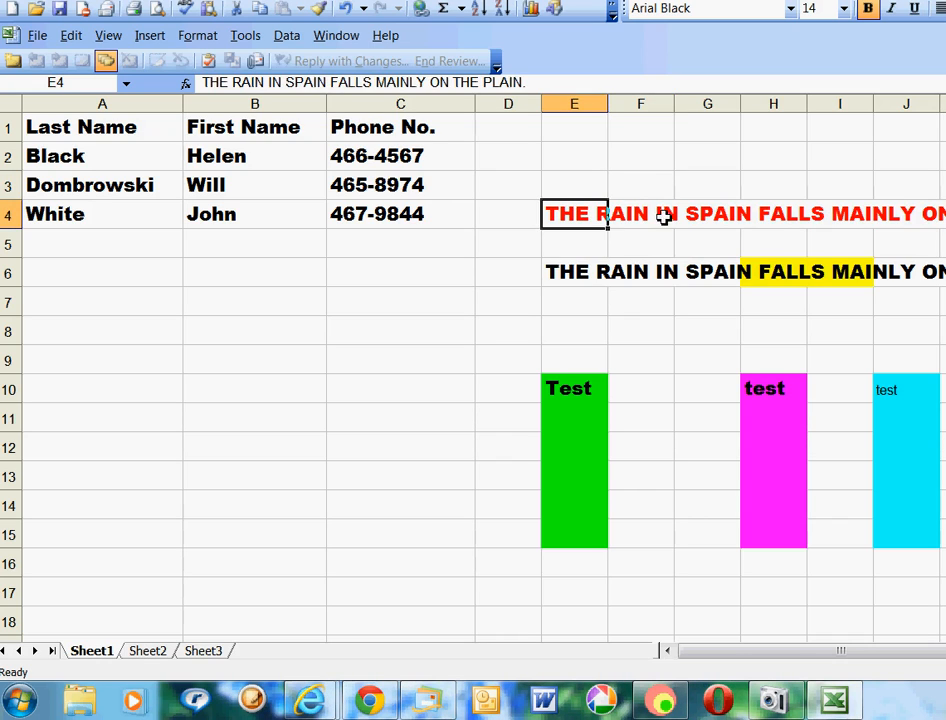
click(697, 214)
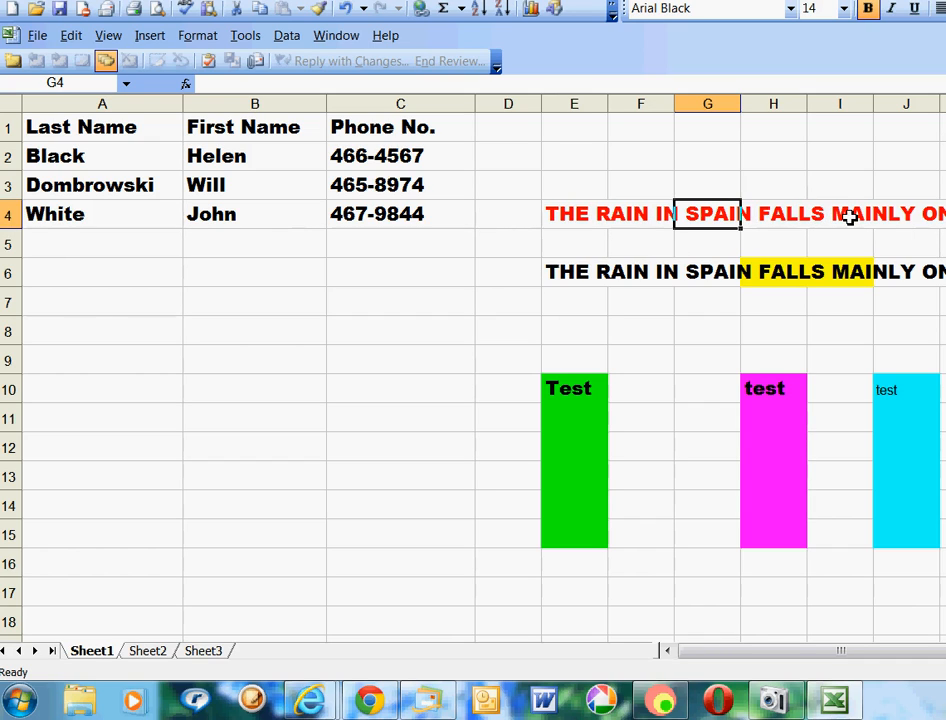
Underline the red sentence selected across E4:G4.
drag(558, 215, 944, 214)
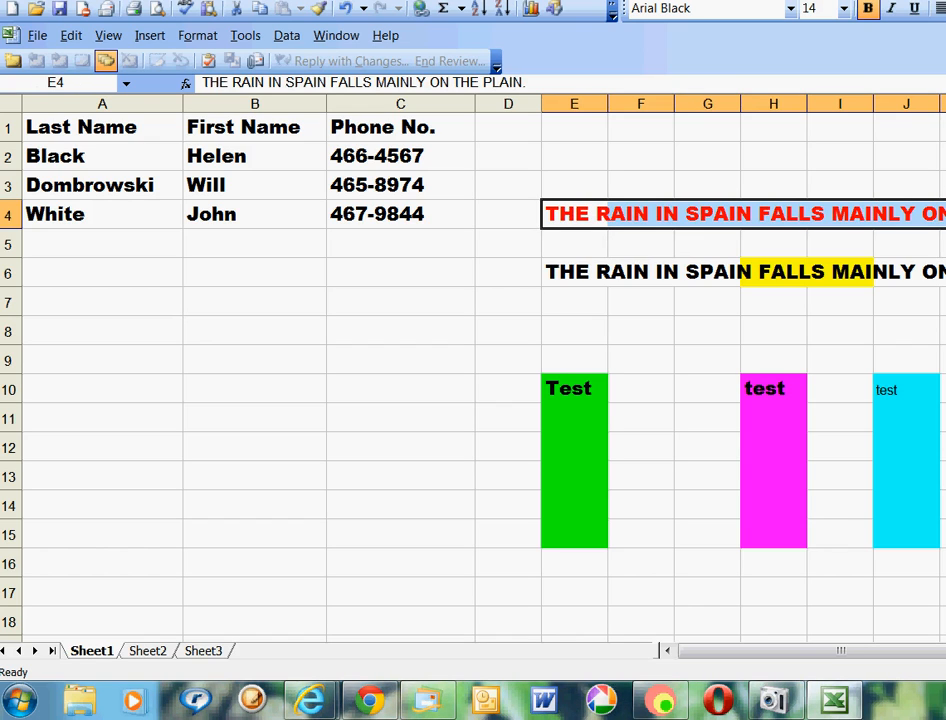
click(915, 12)
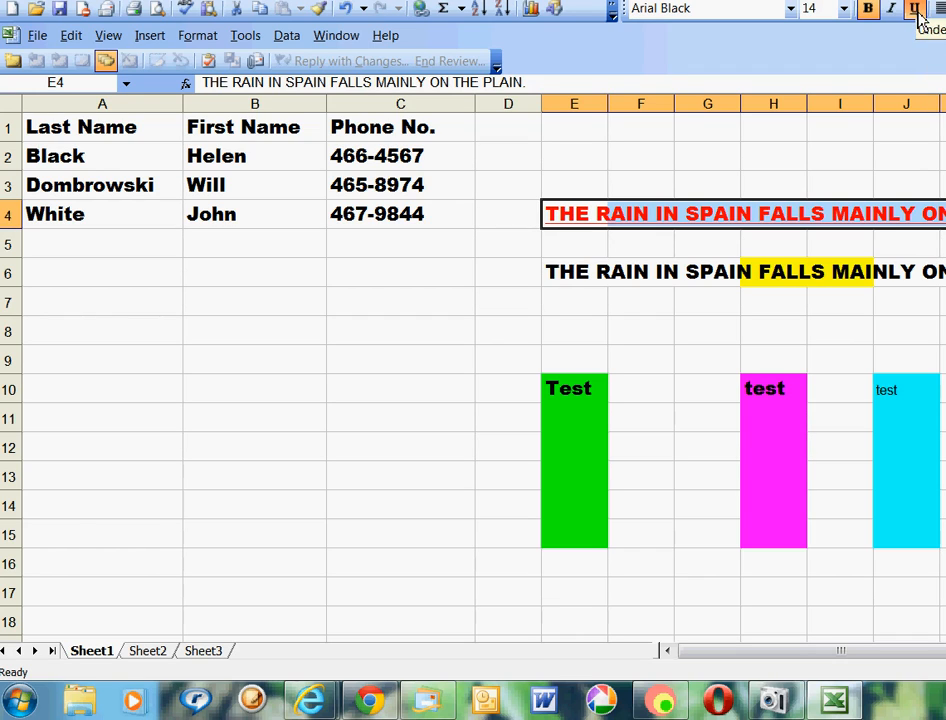
click(927, 340)
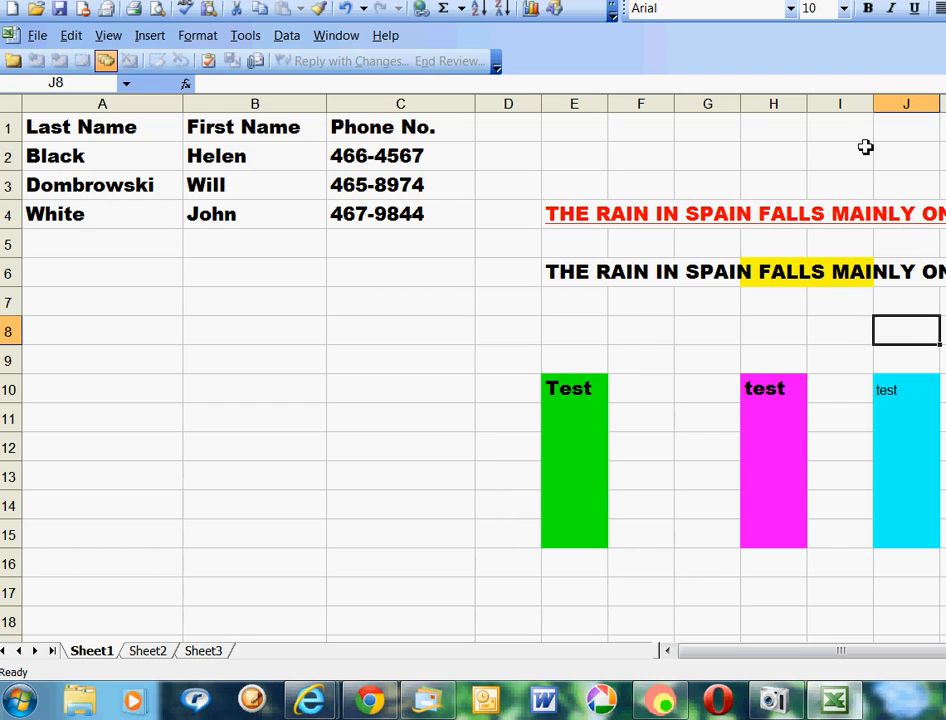
drag(553, 212, 944, 214)
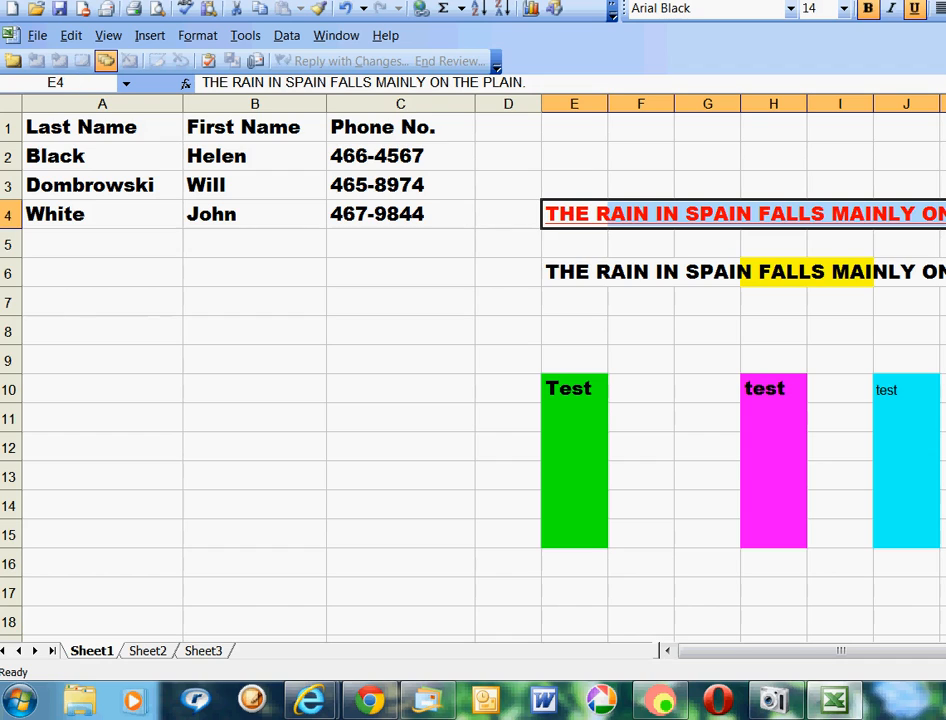
click(918, 12)
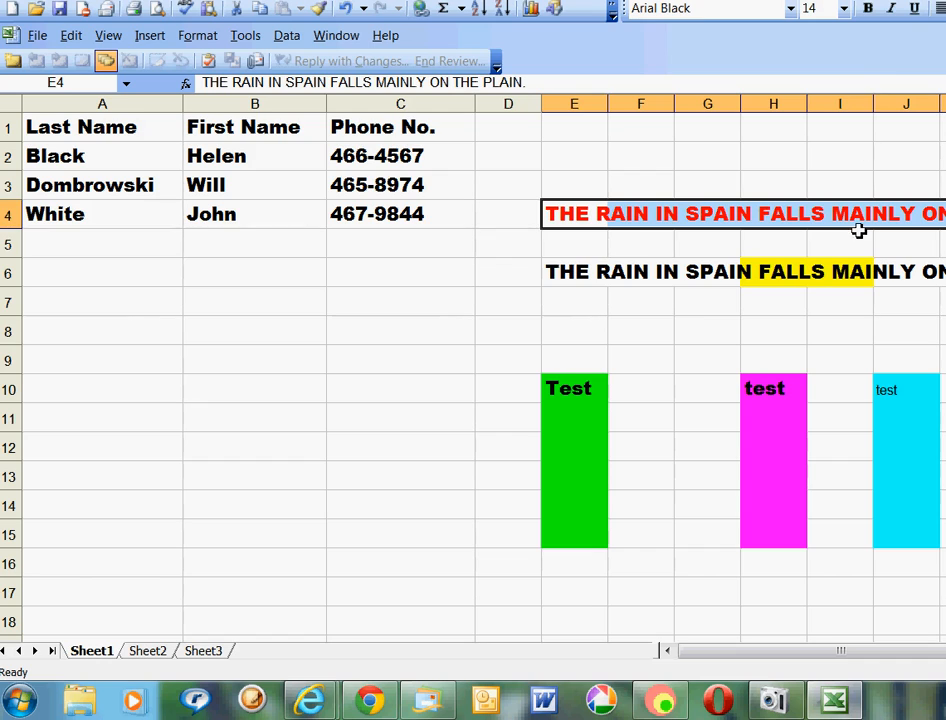
click(880, 327)
click(816, 222)
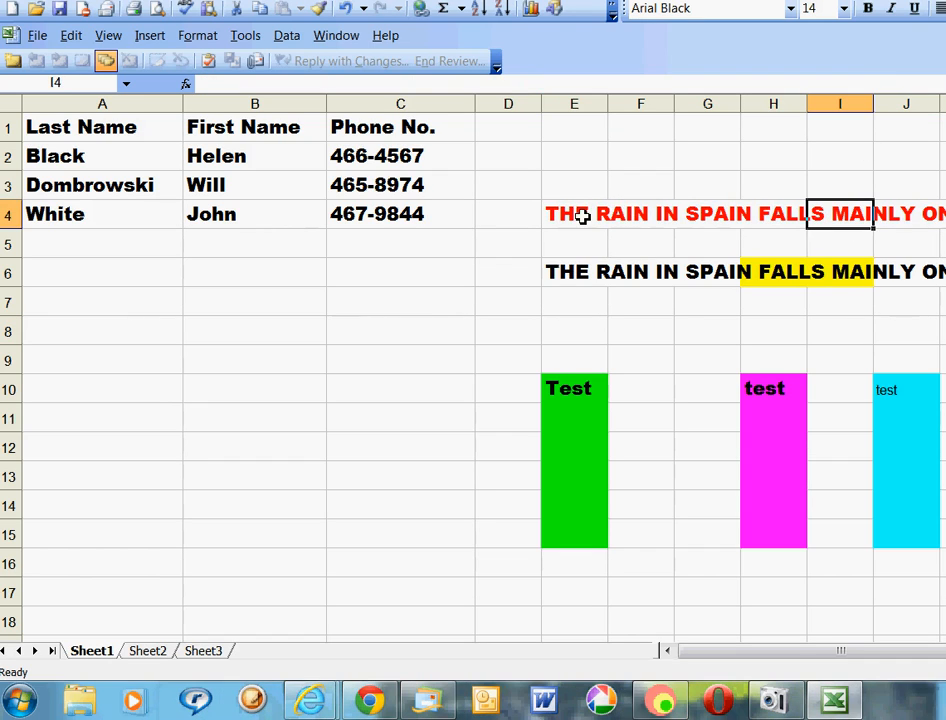
Toggle Bold on the red row-4 sentence so it stays bold.
drag(572, 213, 945, 214)
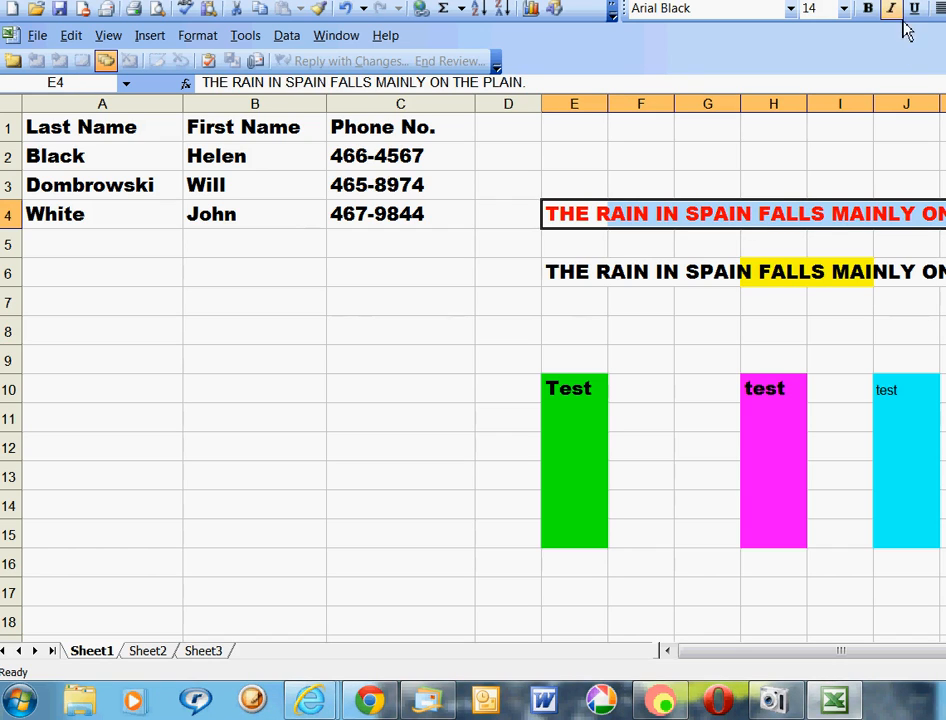
click(868, 10)
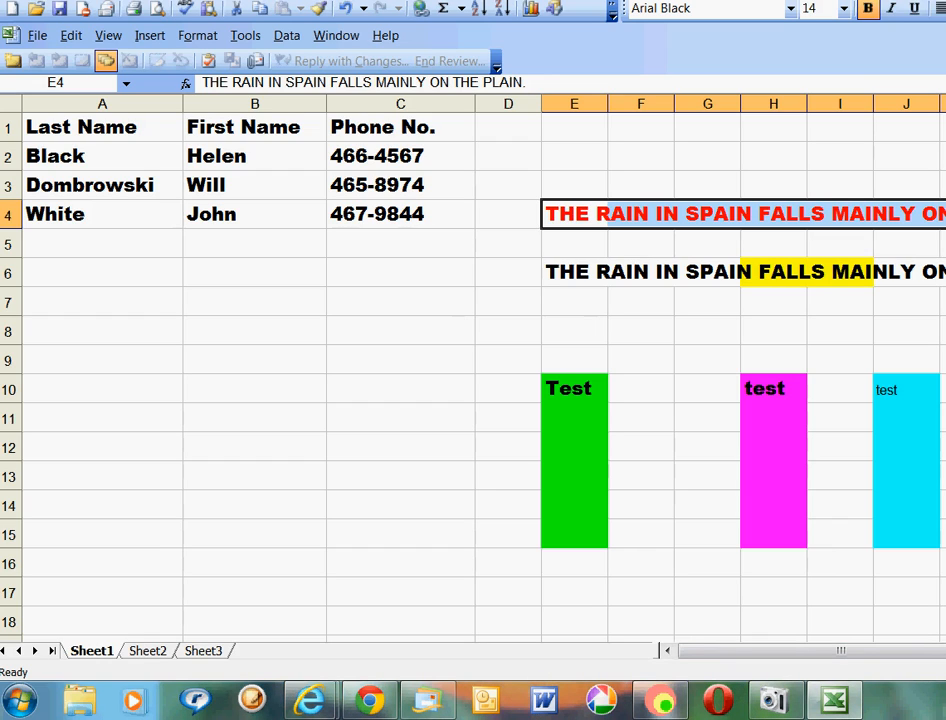
click(784, 705)
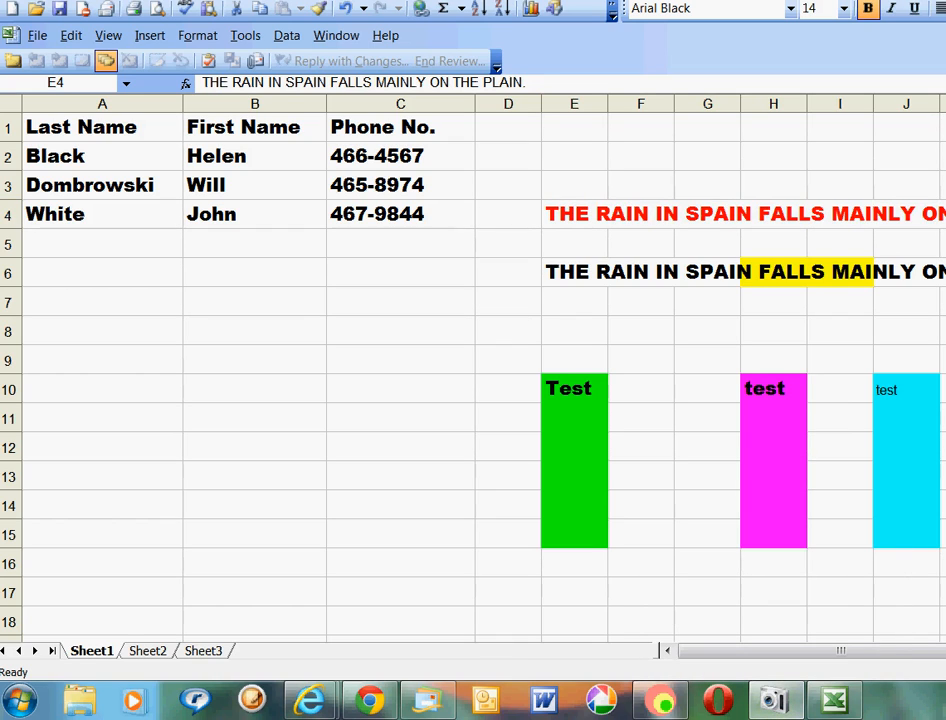